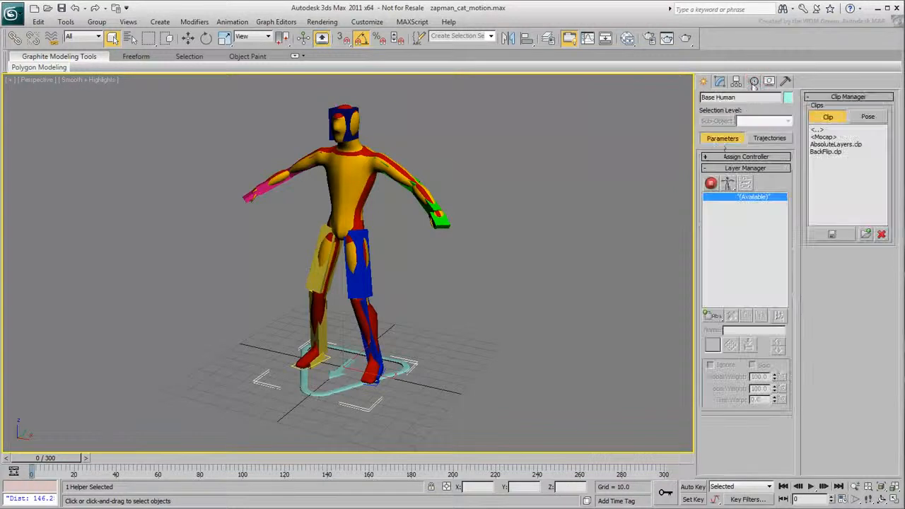
# Step: Add a CATMotion layer to the Base Human rig and play back its default walk in animation mode
pyautogui.click(716, 315)
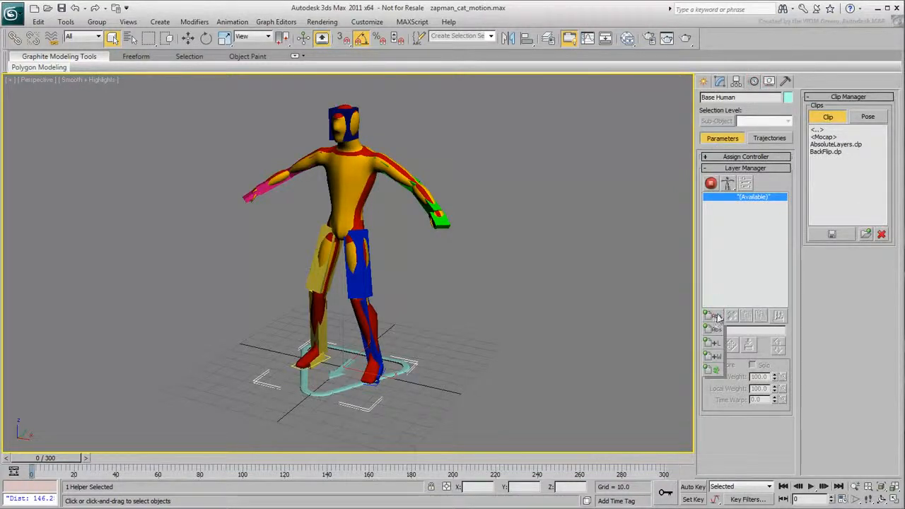
pyautogui.click(715, 371)
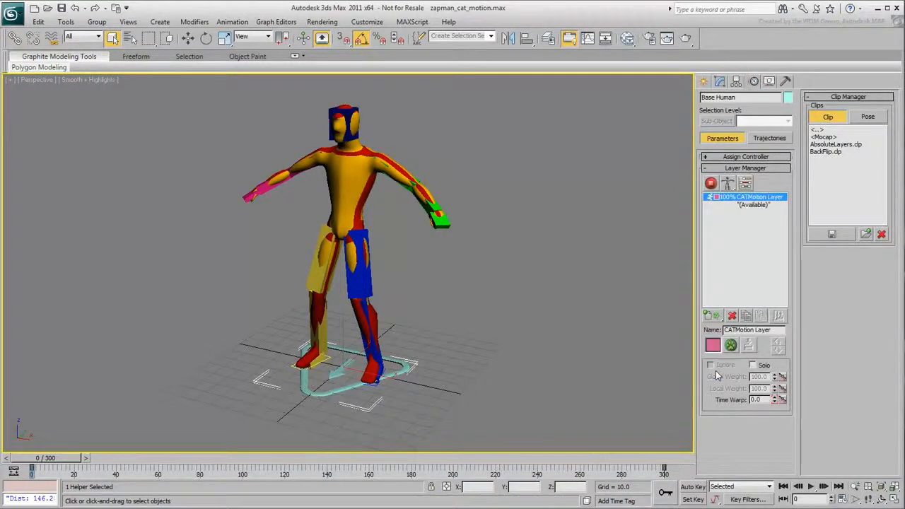
pyautogui.click(711, 184)
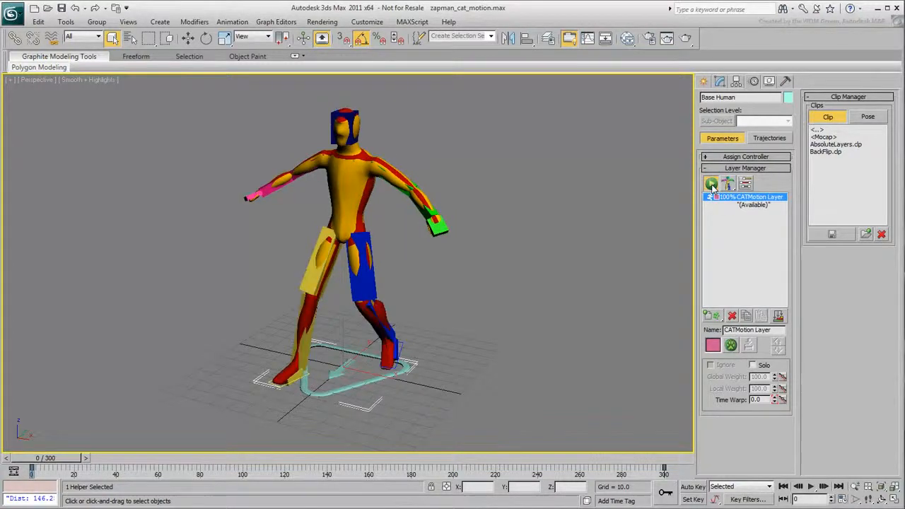
pyautogui.click(811, 487)
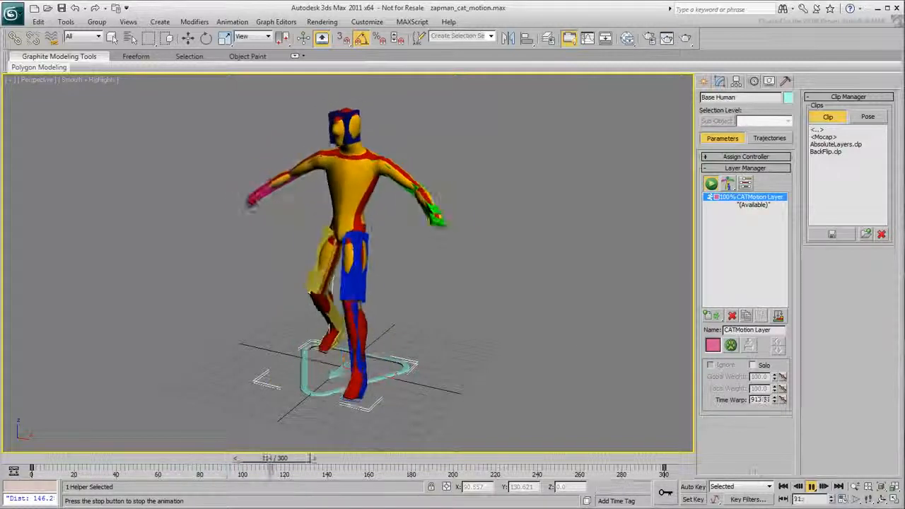
pyautogui.click(811, 487)
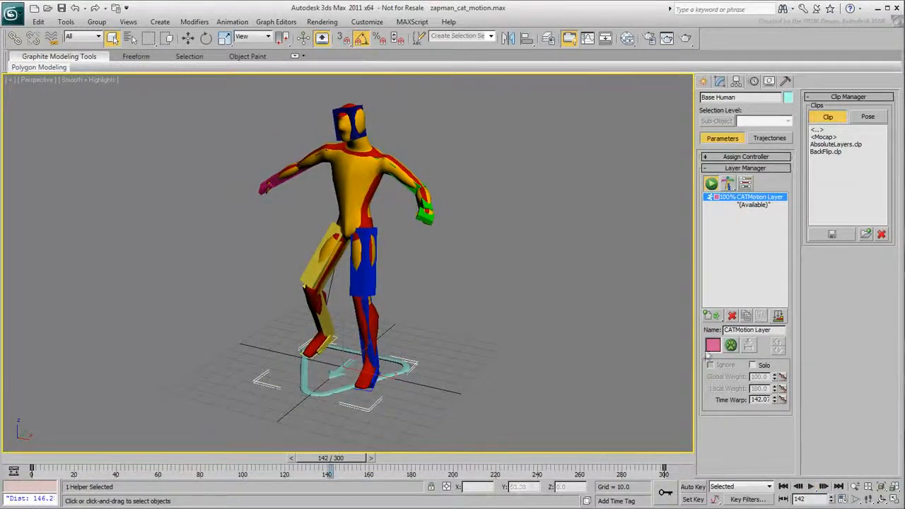
# Step: Open the CATMotion editor clear of the figure and browse the pelvis, ribcage and head groups
pyautogui.click(731, 346)
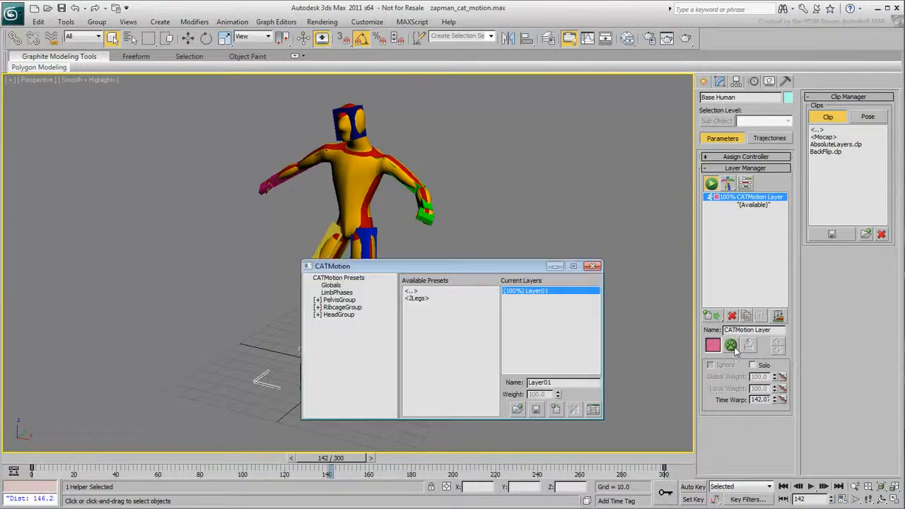
pyautogui.moveTo(504, 273); pyautogui.dragTo(581, 103)
pyautogui.moveTo(464, 309); pyautogui.dragTo(330, 337, button='middle')
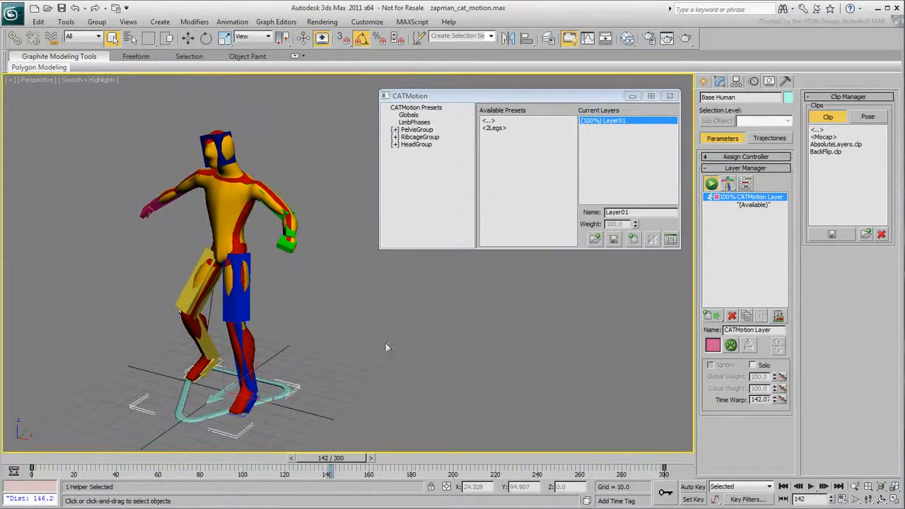
pyautogui.click(395, 130)
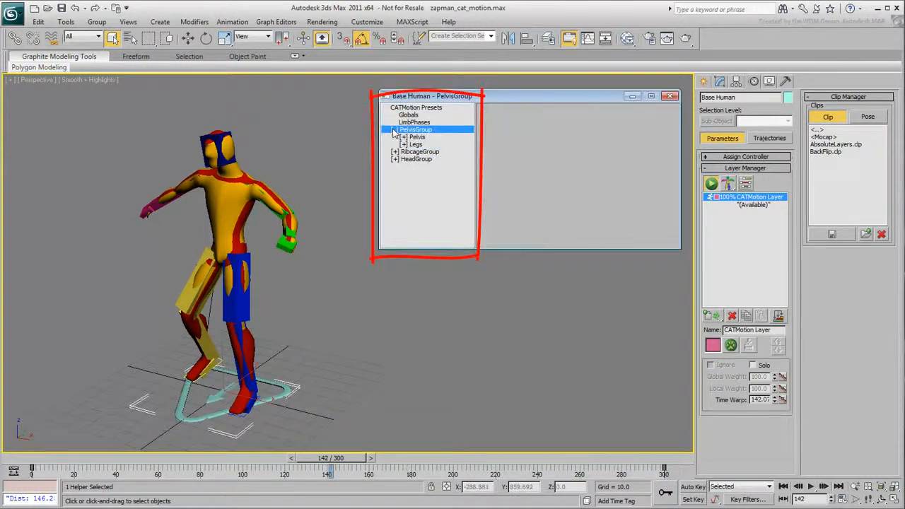
pyautogui.click(395, 137)
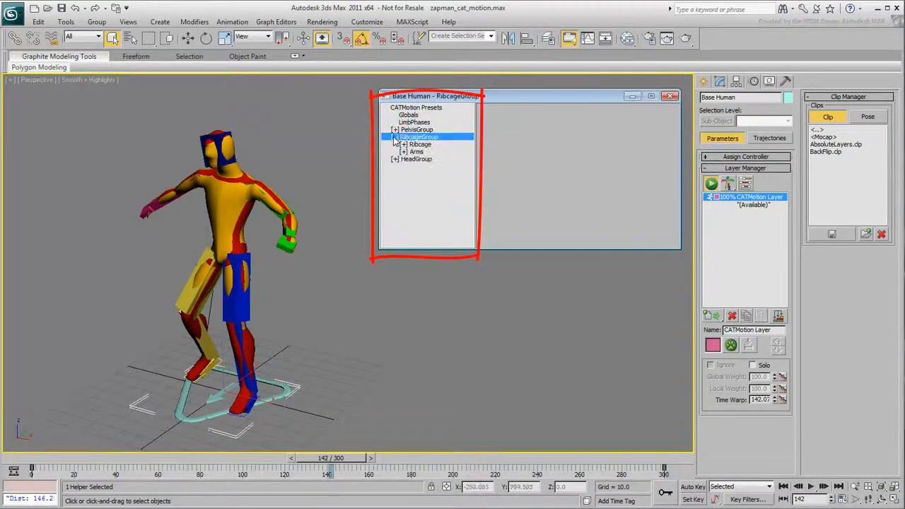
pyautogui.click(395, 144)
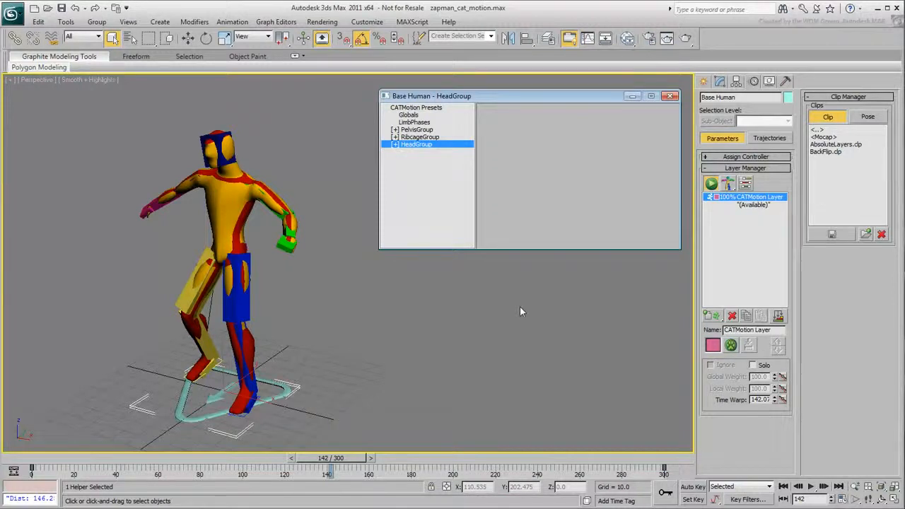
# Step: Start looping playback and scale down the head's Twist curve to a first key value of about 2.04
pyautogui.click(811, 487)
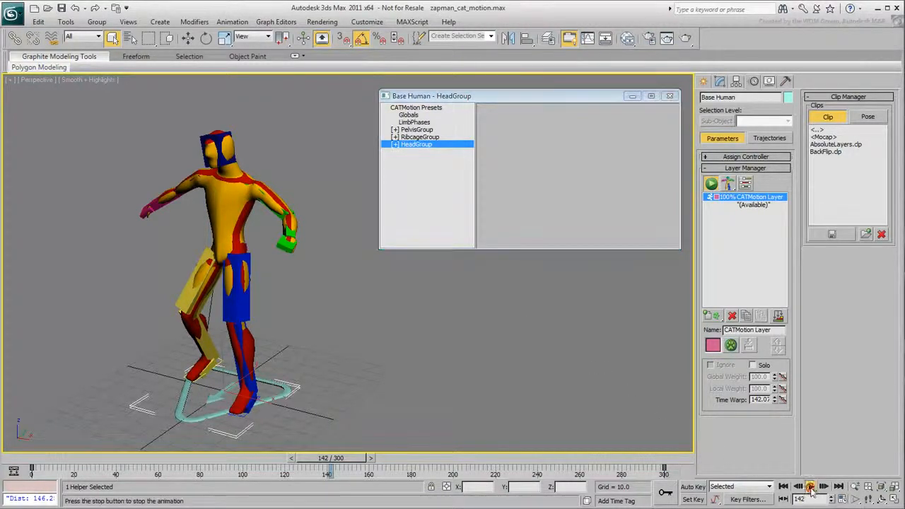
pyautogui.doubleClick(397, 145)
pyautogui.doubleClick(418, 153)
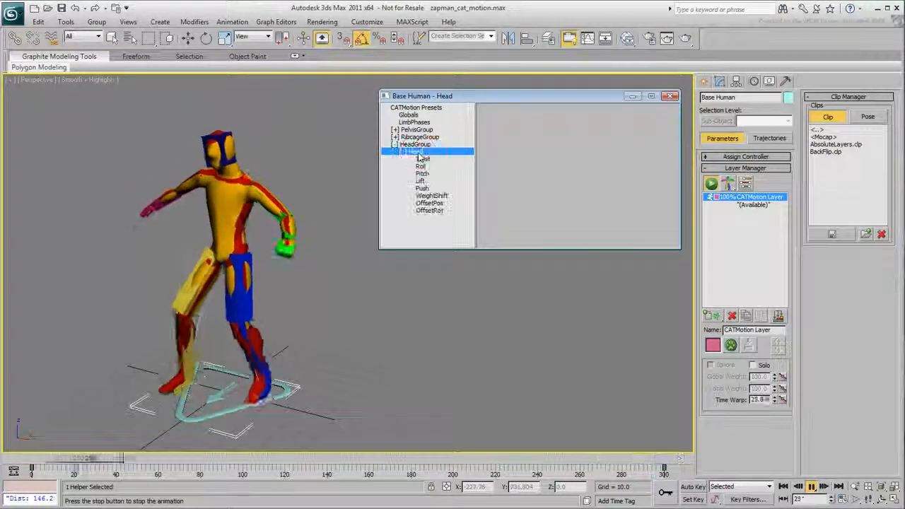
pyautogui.click(421, 159)
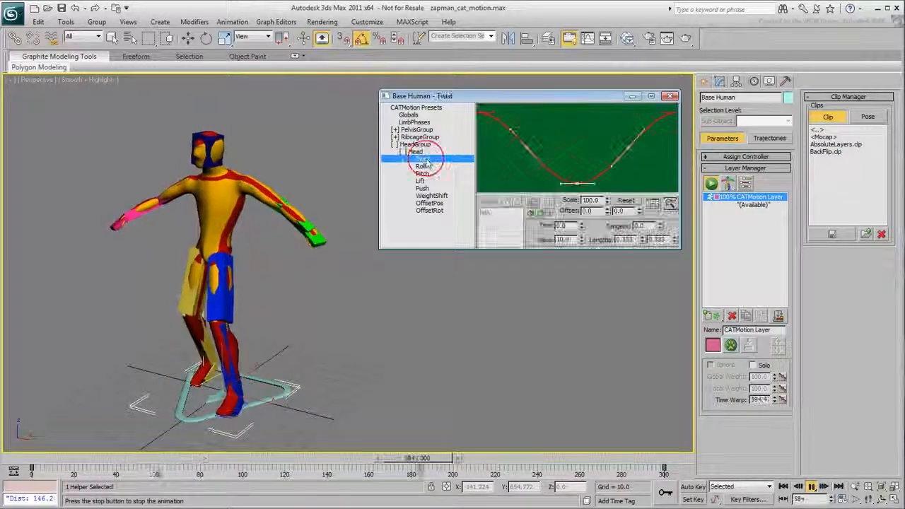
pyautogui.moveTo(607, 202); pyautogui.dragTo(607, 249)
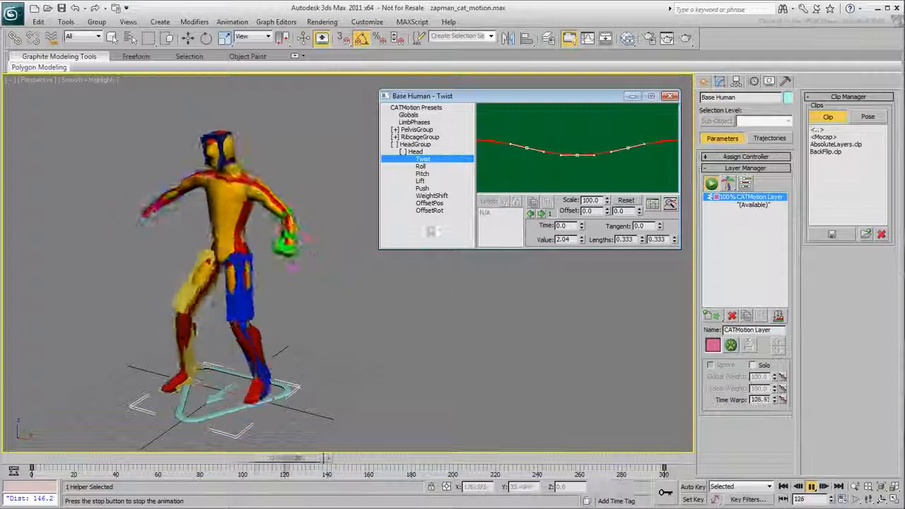
# Step: Scale down the head's Roll curve to a tangent of about -0.021
pyautogui.click(421, 167)
pyautogui.moveTo(606, 202); pyautogui.dragTo(606, 479)
pyautogui.rightClick(606, 478)
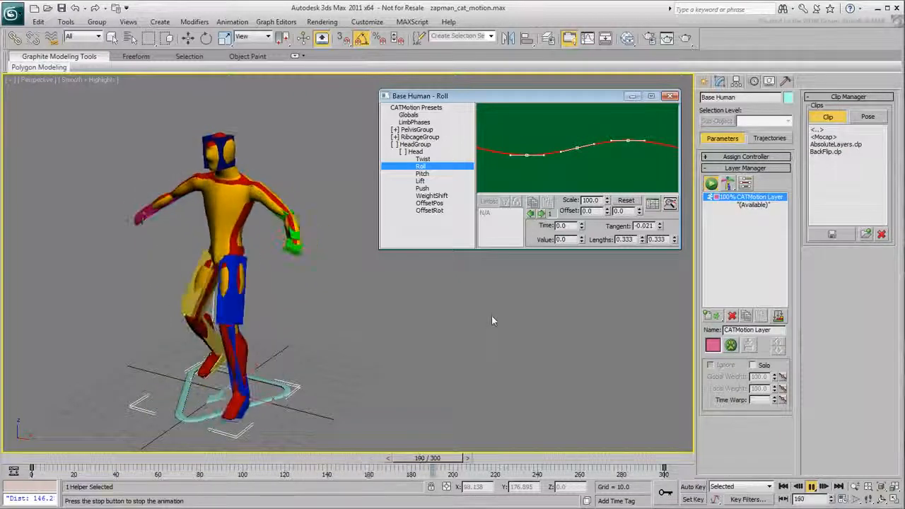
# Step: Scale down the ribcage's Twist curve to a value of about -3.12 and its Roll curve to a tangent of about 0.032
pyautogui.click(395, 138)
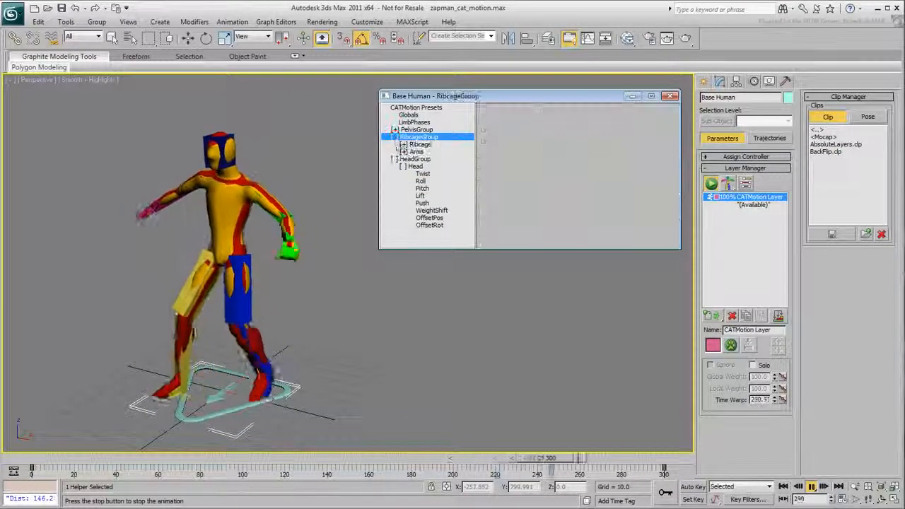
pyautogui.click(402, 144)
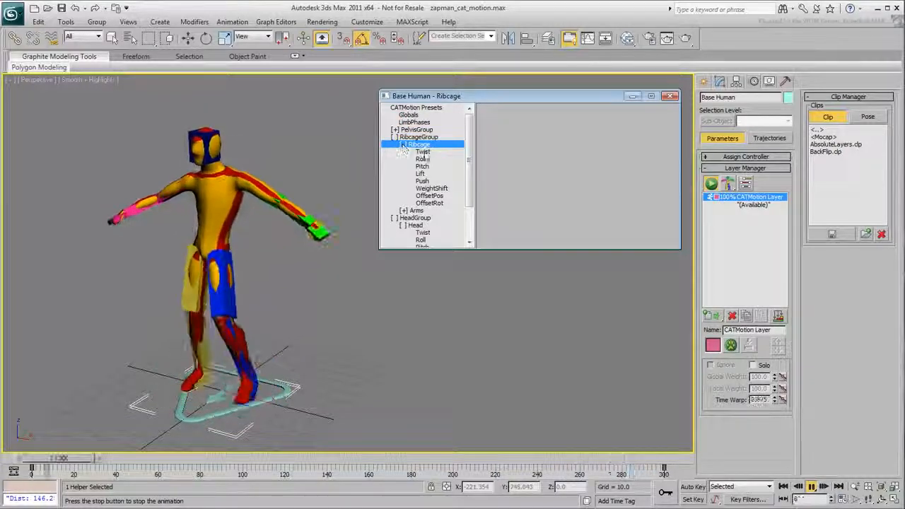
pyautogui.click(422, 152)
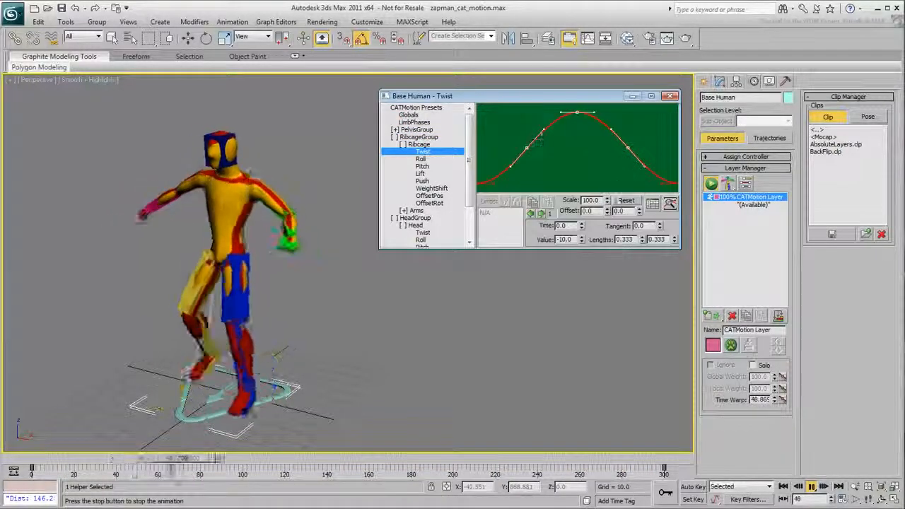
pyautogui.moveTo(607, 202); pyautogui.dragTo(607, 250)
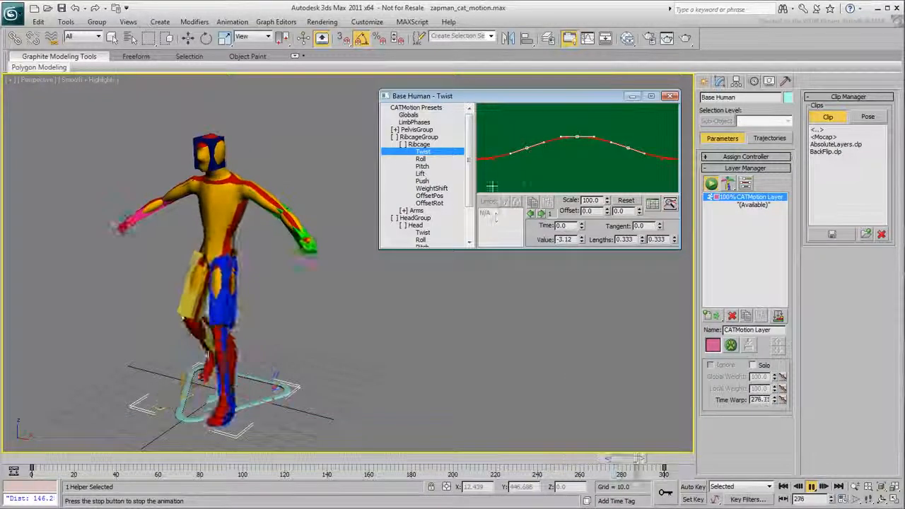
pyautogui.click(421, 159)
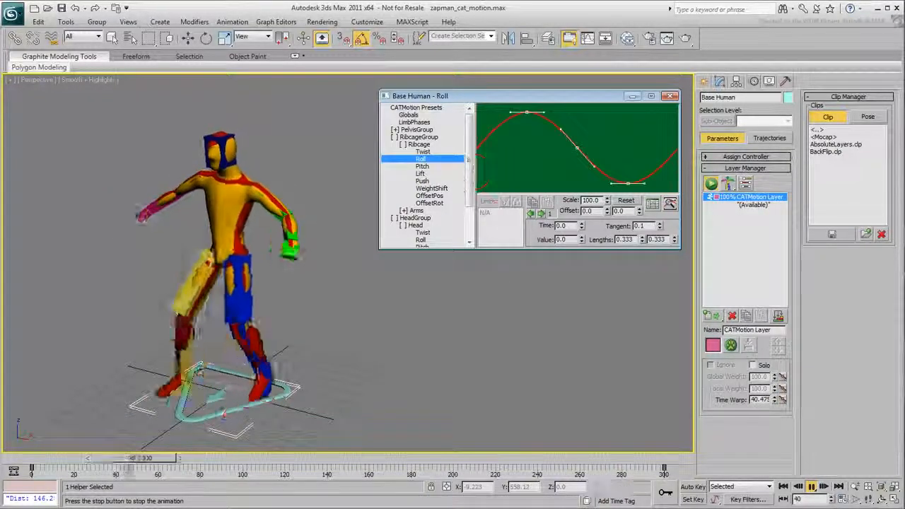
pyautogui.moveTo(607, 202); pyautogui.dragTo(607, 251)
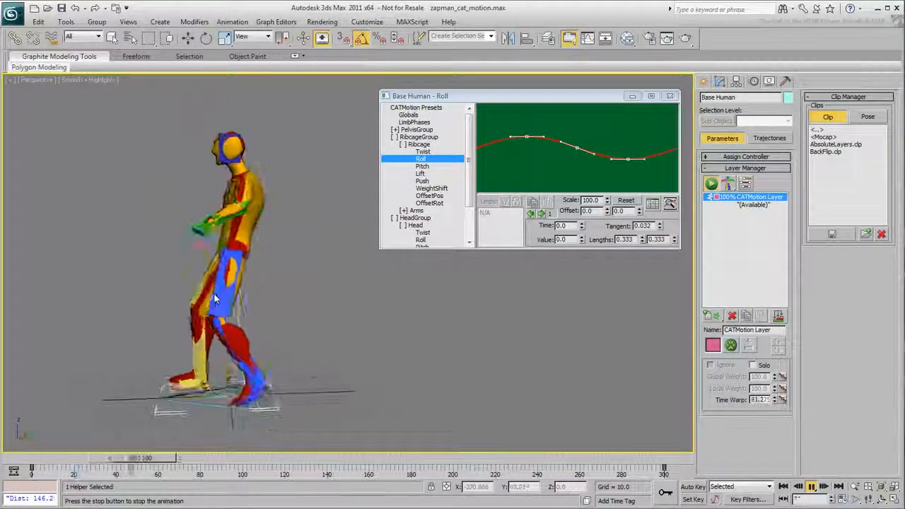
# Step: Set the ribcage's OffsetPos Y value to 9.8
pyautogui.click(429, 195)
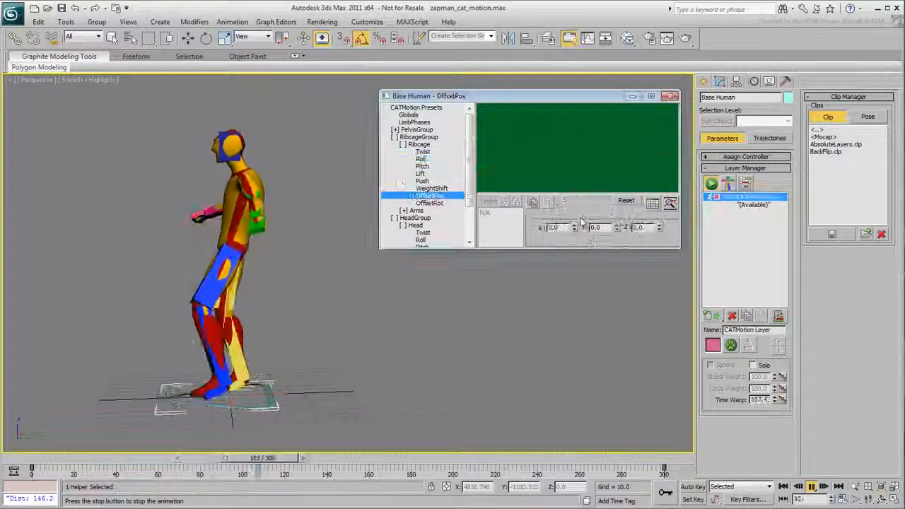
pyautogui.moveTo(616, 227); pyautogui.dragTo(607, 160)
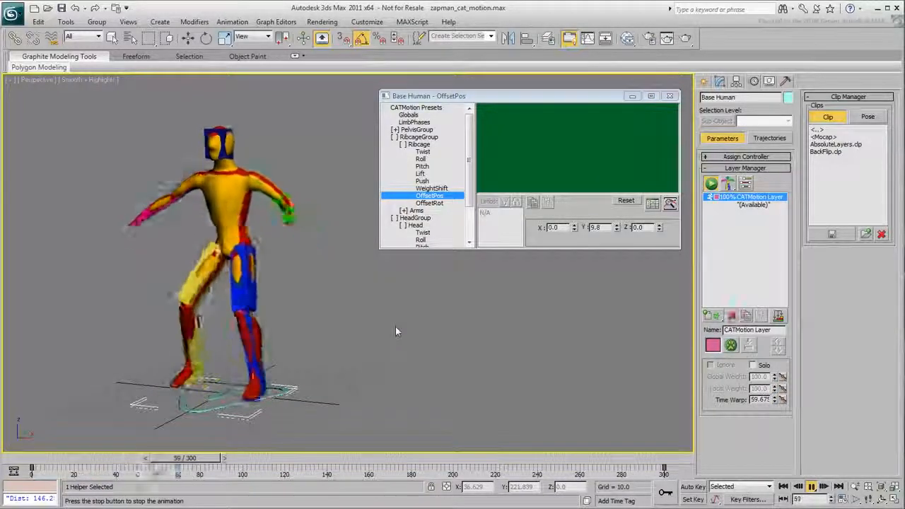
# Step: Scale down the pelvis's Twist curve and its Roll curve, the latter to a tangent of about -0.03
pyautogui.click(397, 130)
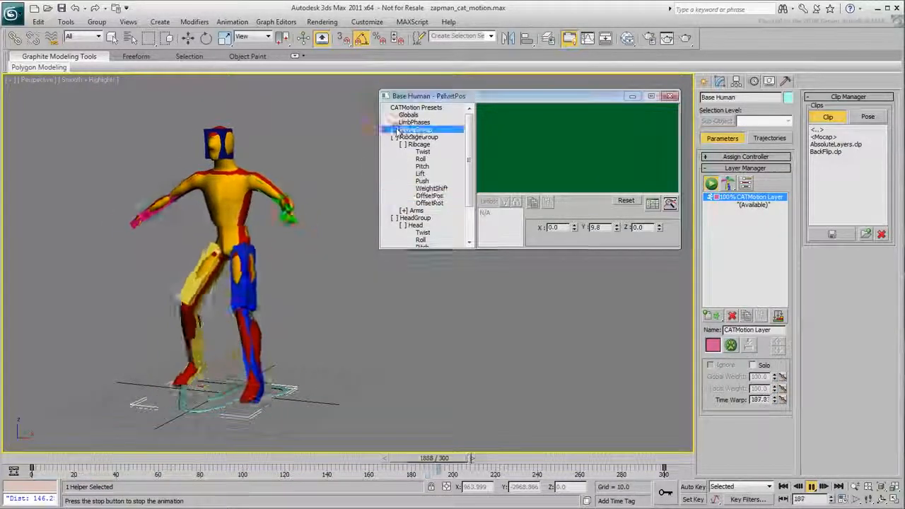
pyautogui.click(416, 136)
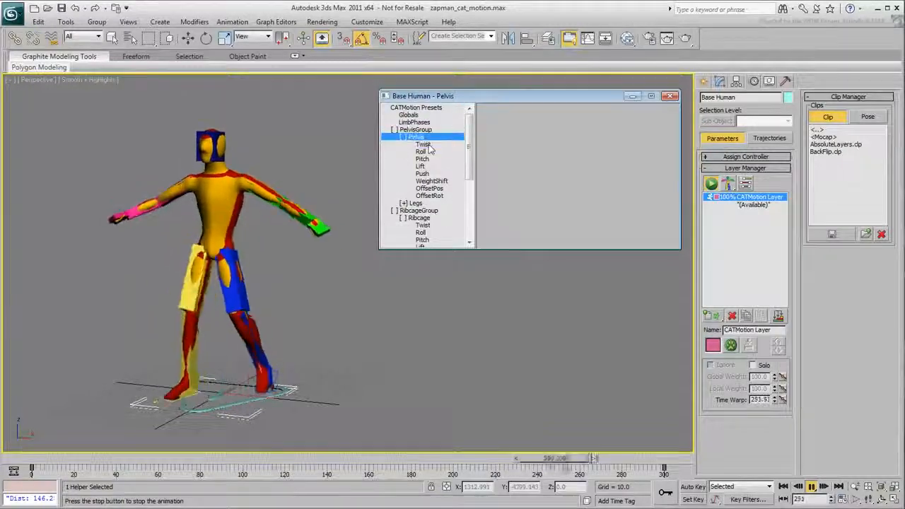
pyautogui.click(422, 144)
pyautogui.moveTo(607, 201); pyautogui.dragTo(606, 229)
pyautogui.click(421, 152)
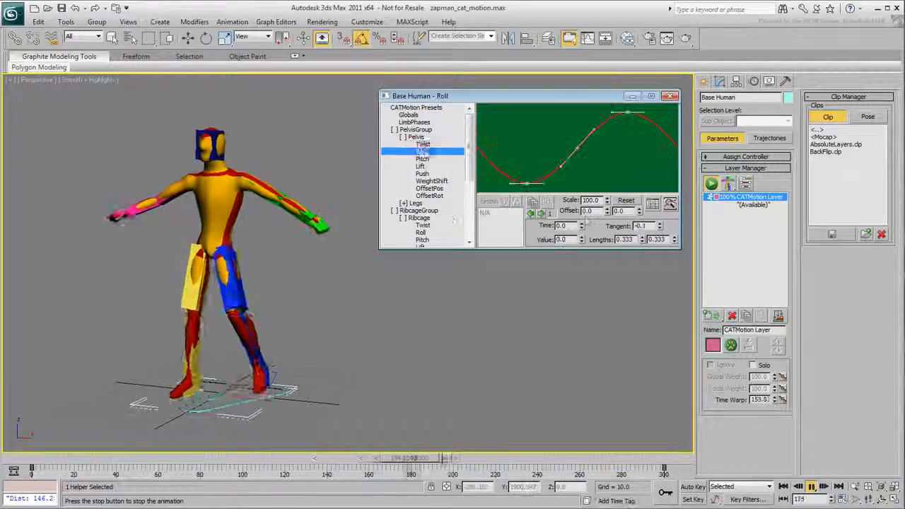
pyautogui.moveTo(607, 200); pyautogui.dragTo(606, 226)
# Step: Scale down the pelvis's WeightShift curve to a tangent of about 0.059
pyautogui.click(432, 181)
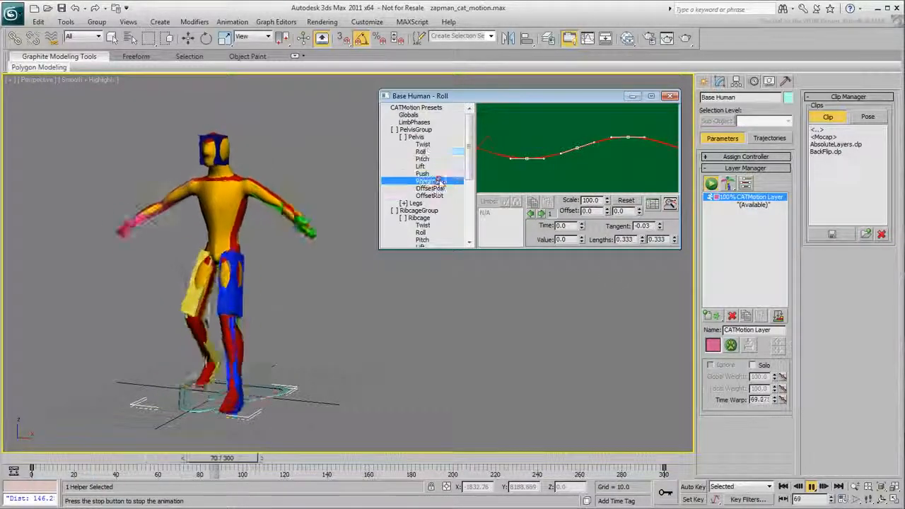
pyautogui.moveTo(606, 201); pyautogui.dragTo(607, 220)
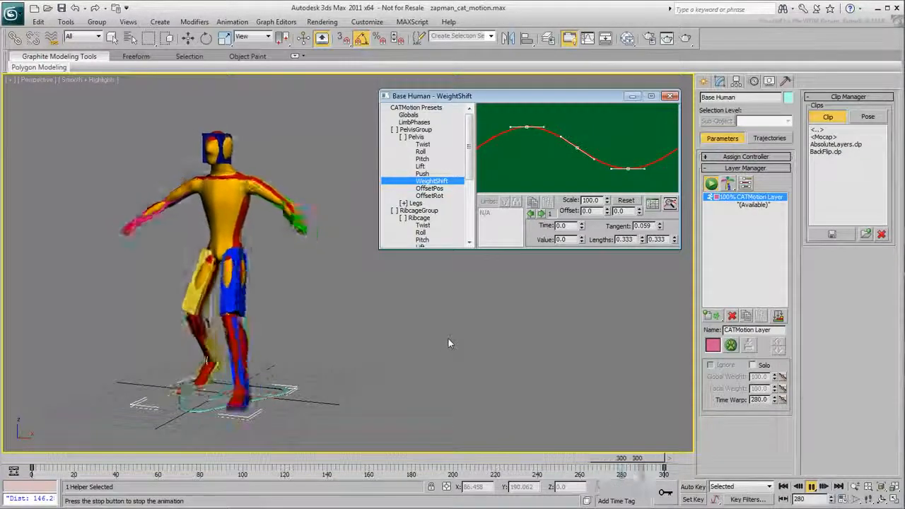
# Step: Lower the arms toward the body by setting their OffsetRot Y value to 39.9
pyautogui.moveTo(470, 155); pyautogui.dragTo(470, 193)
pyautogui.doubleClick(416, 203)
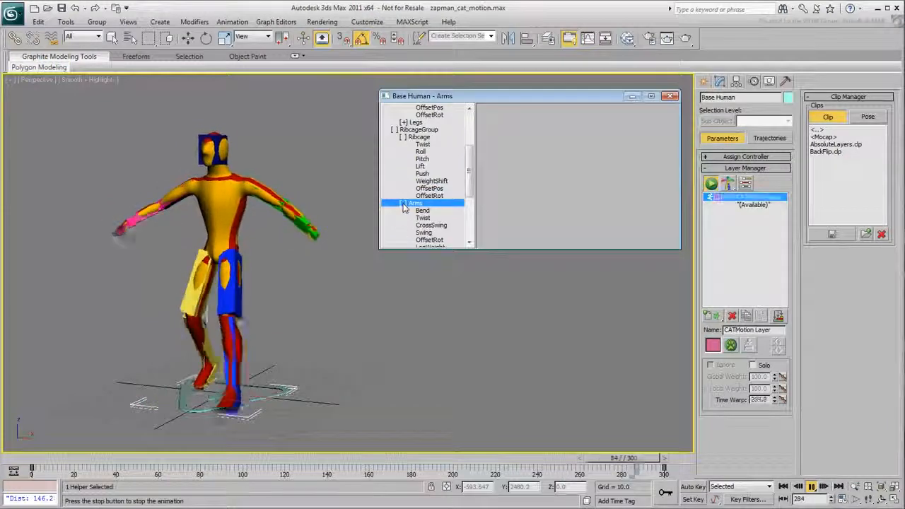
pyautogui.click(429, 239)
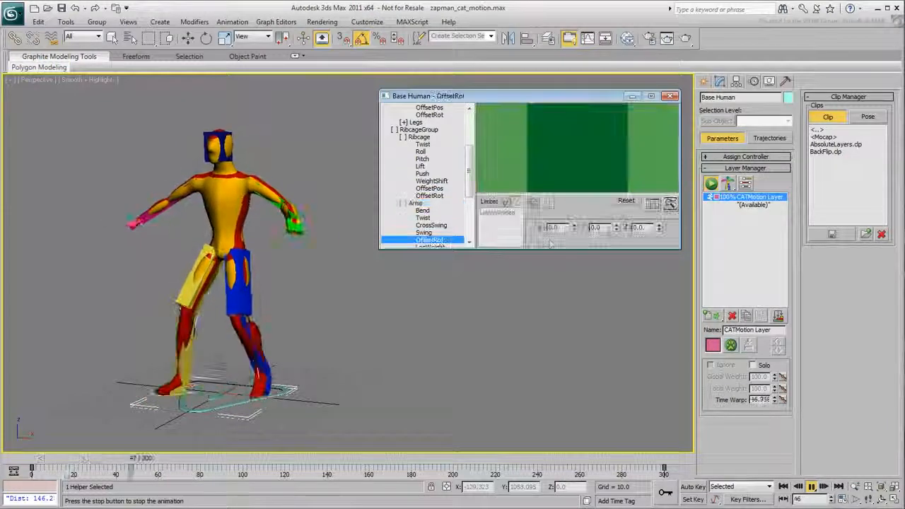
pyautogui.moveTo(616, 227); pyautogui.dragTo(616, 209)
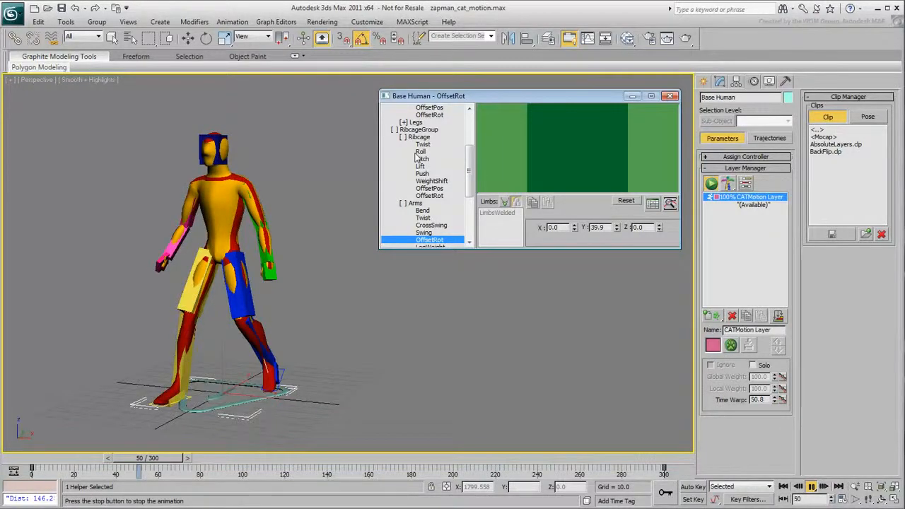
# Step: Set the OffsetPos Z value of the legs' FootPlatform to -15.5
pyautogui.click(403, 123)
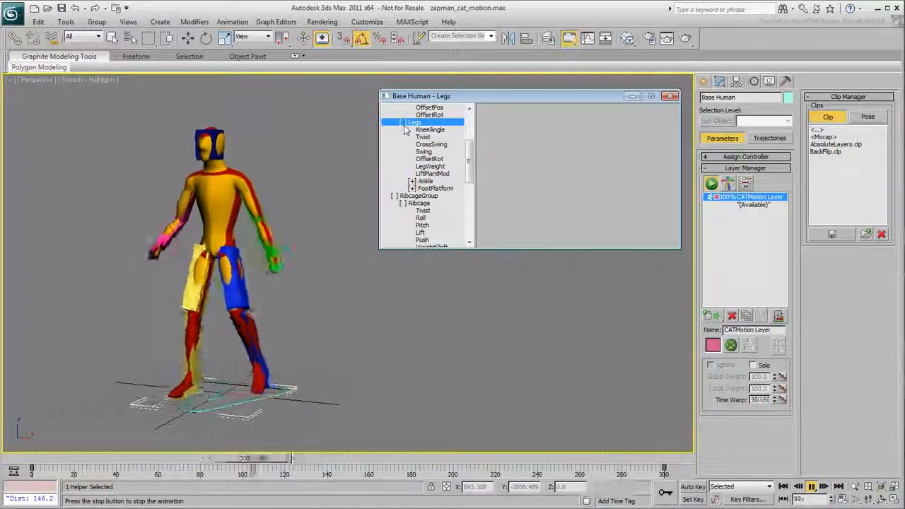
pyautogui.click(434, 188)
pyautogui.scroll(-2, 428, 212)
pyautogui.click(438, 209)
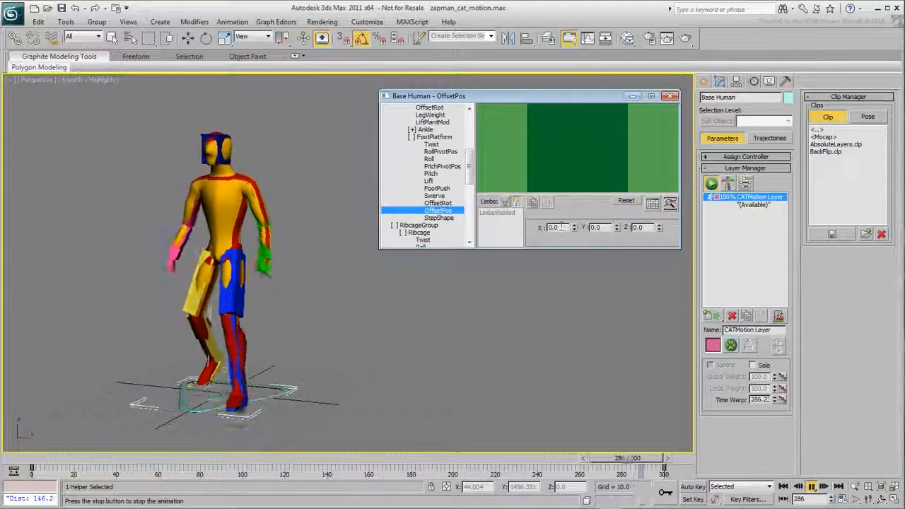
pyautogui.moveTo(658, 228); pyautogui.dragTo(662, 333)
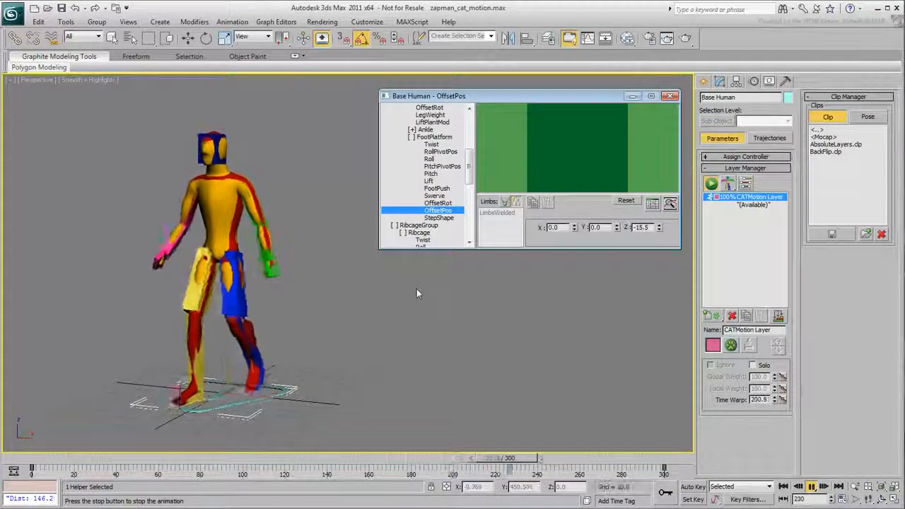
# Step: Set the Max Step Time in the CATMotion Globals to 50
pyautogui.moveTo(470, 168); pyautogui.dragTo(471, 132)
pyautogui.click(408, 115)
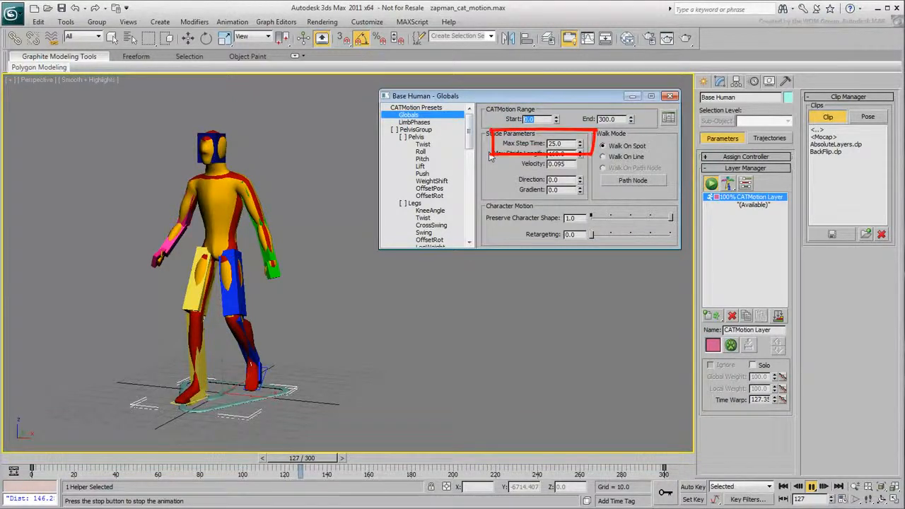
pyautogui.moveTo(561, 143); pyautogui.dragTo(545, 147)
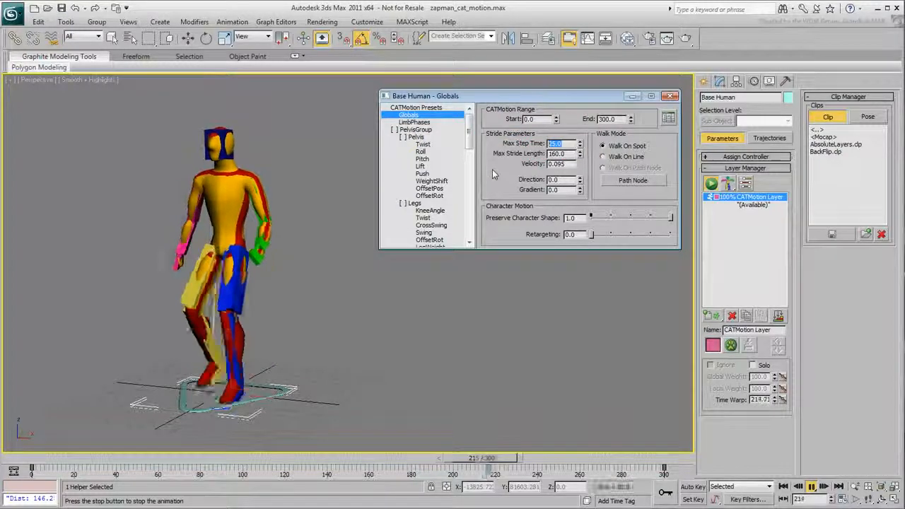
pyautogui.write('50')
pyautogui.press('Return')
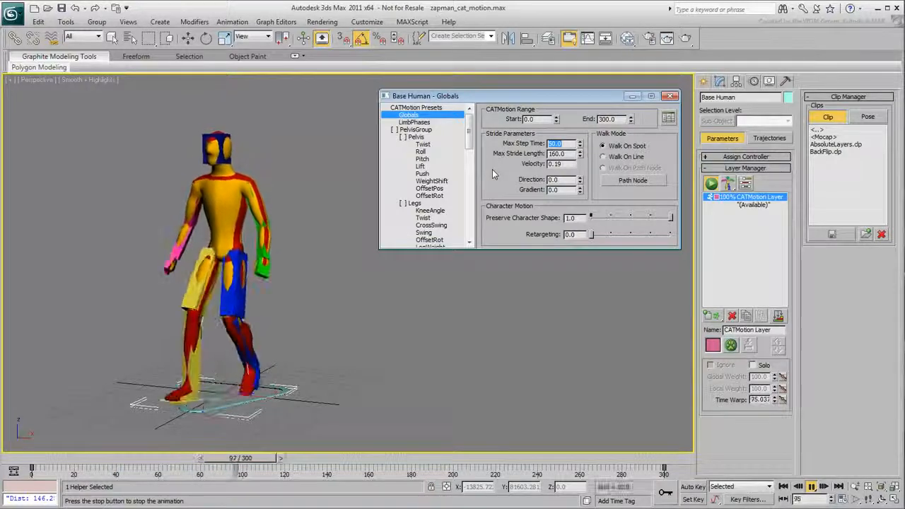
# Step: Try limb phases of about 0.251 and -0.103 for limb 1. L and restore its phase to -0.25
pyautogui.click(414, 123)
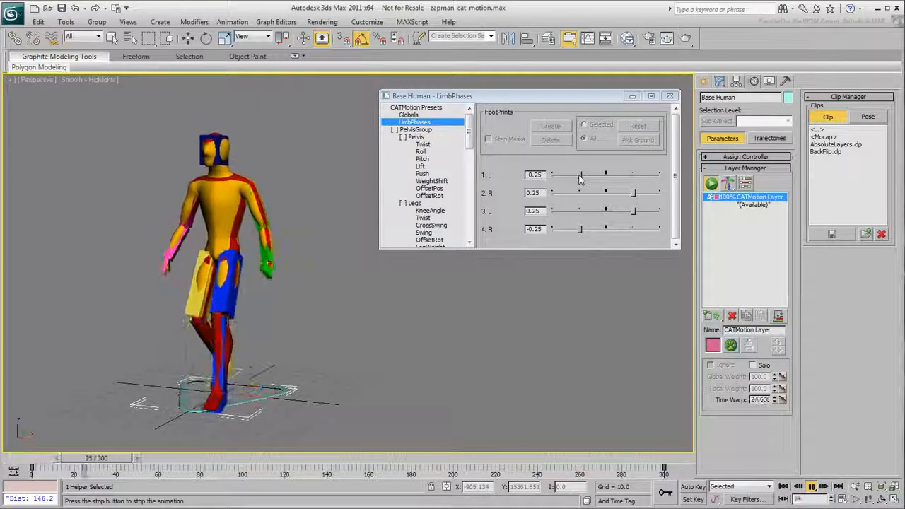
pyautogui.moveTo(580, 175); pyautogui.dragTo(633, 177)
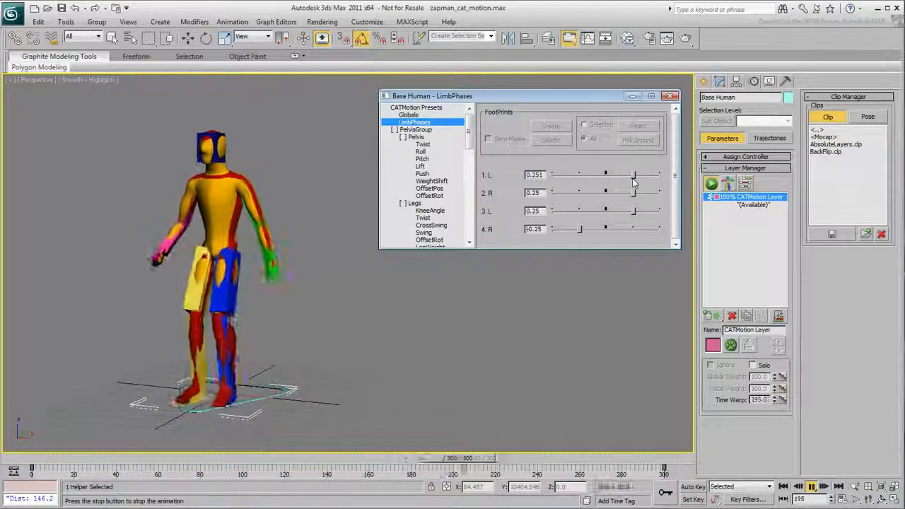
pyautogui.moveTo(633, 176); pyautogui.dragTo(595, 176)
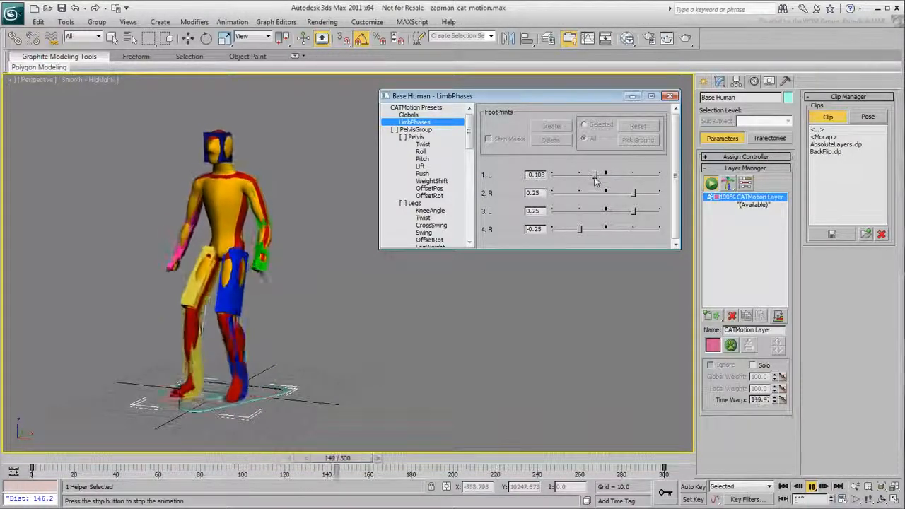
pyautogui.moveTo(546, 176); pyautogui.dragTo(501, 175)
pyautogui.write('-0.25')
pyautogui.press('Return')
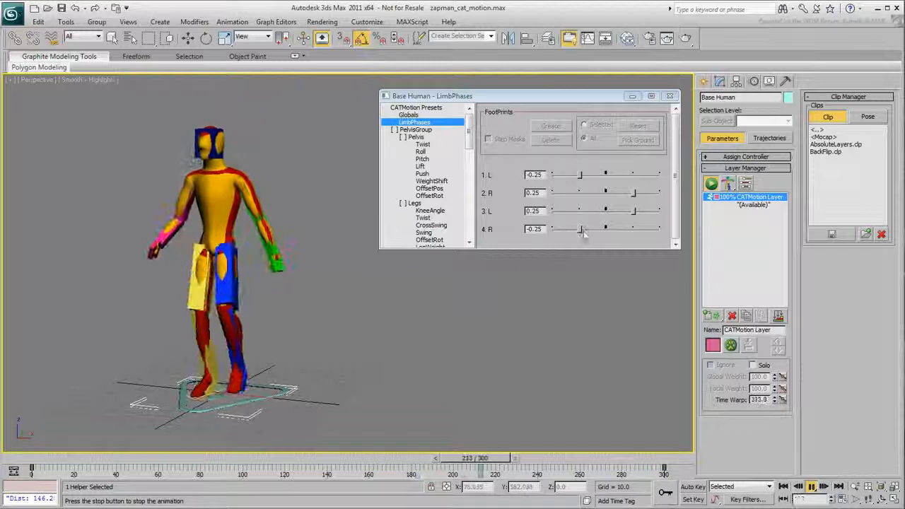
# Step: Try a limb phase of about 0.267 for limb 4. R and restore its phase to -0.25
pyautogui.moveTo(580, 230); pyautogui.dragTo(634, 231)
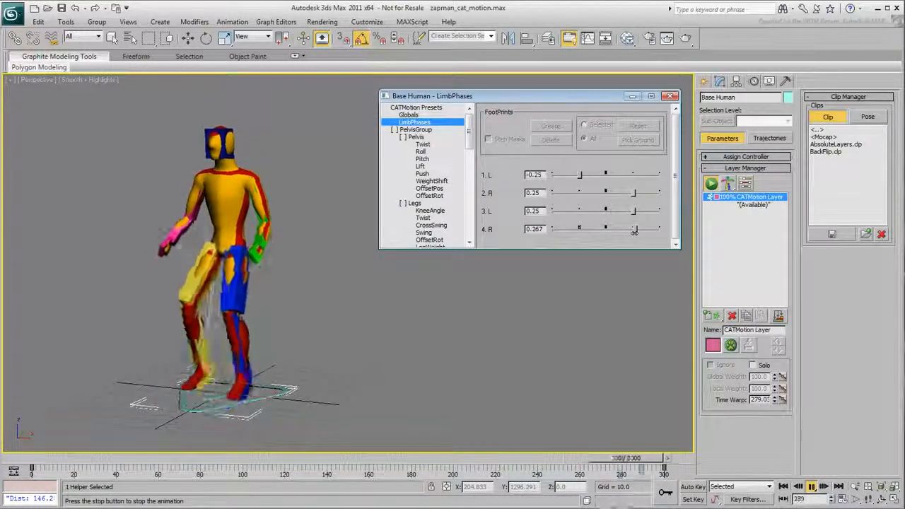
pyautogui.moveTo(588, 230); pyautogui.dragTo(580, 231)
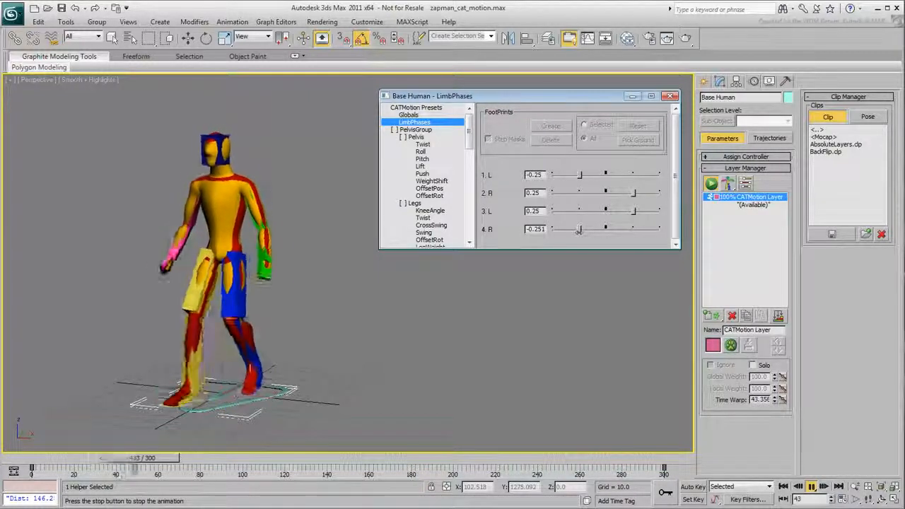
pyautogui.click(545, 229)
pyautogui.press('BackSpace')
pyautogui.press('Return')
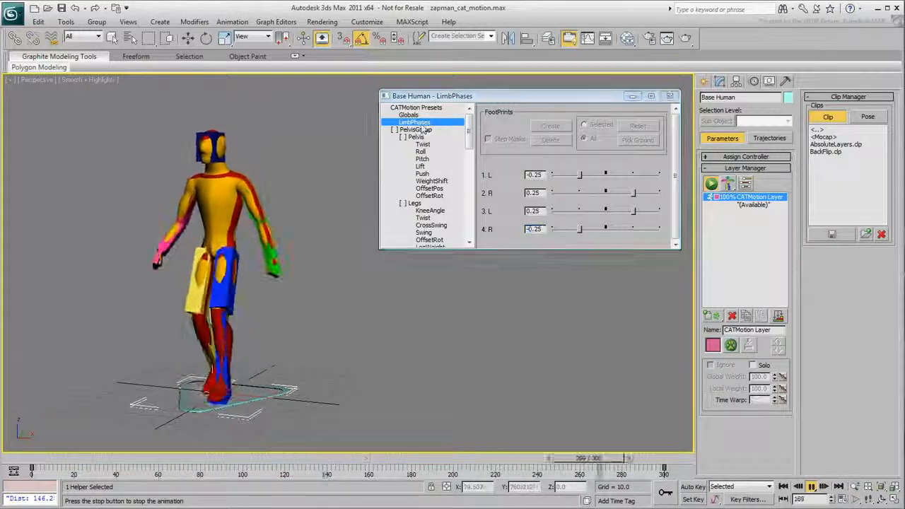
# Step: Rename the CATMotion preset layer Layer01 to myZAP_Walk
pyautogui.click(416, 107)
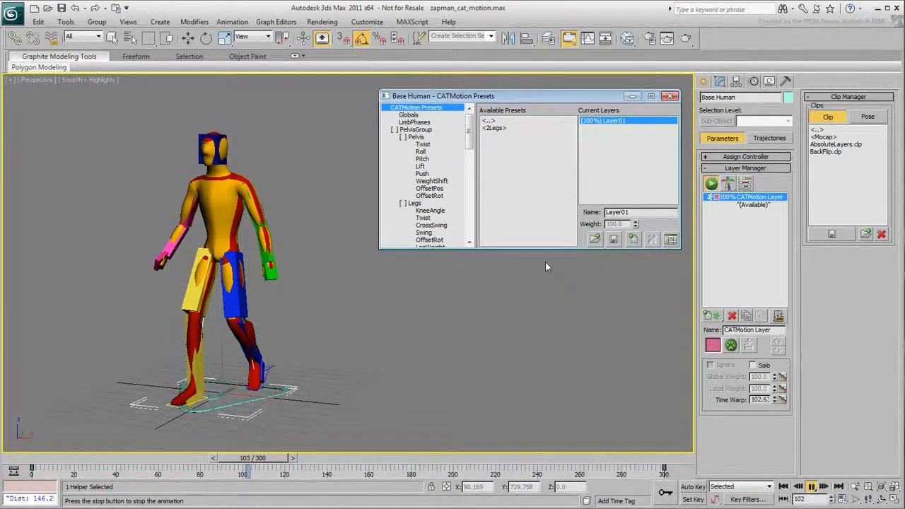
pyautogui.moveTo(637, 212); pyautogui.dragTo(558, 211)
pyautogui.write('Lay')
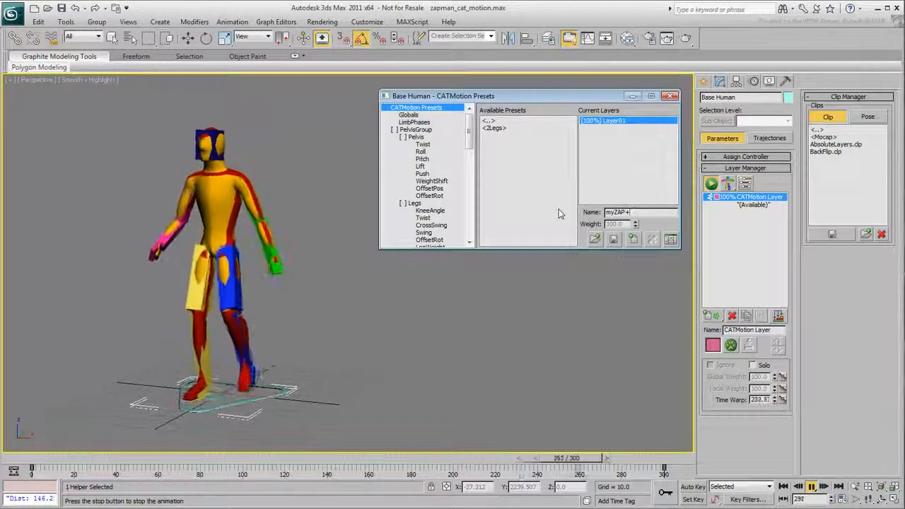
pyautogui.write('_Walk')
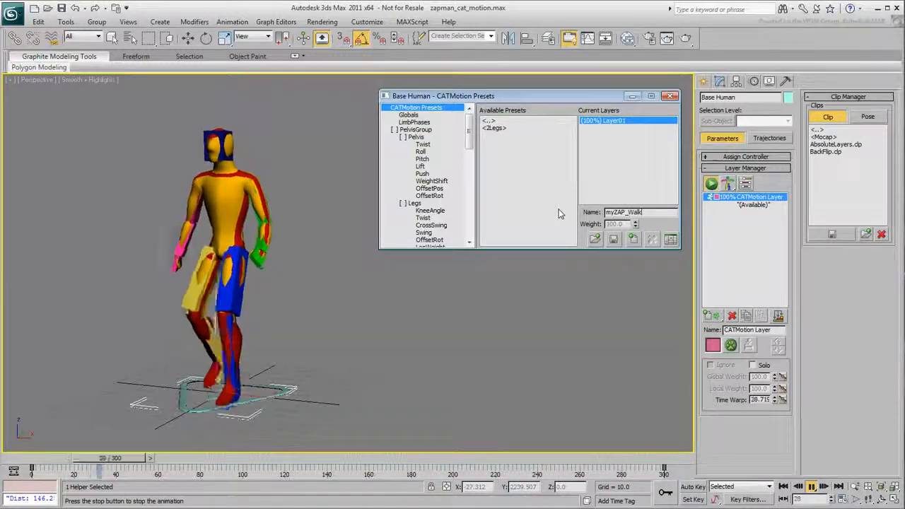
pyautogui.press('Return')
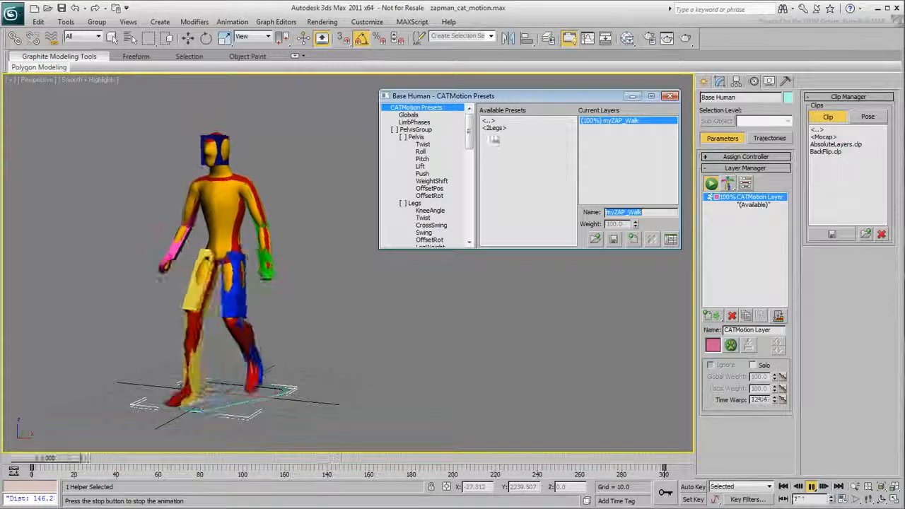
# Step: Load the GameCharRun preset from the 2Legs presets into a new CATMotion layer
pyautogui.doubleClick(494, 128)
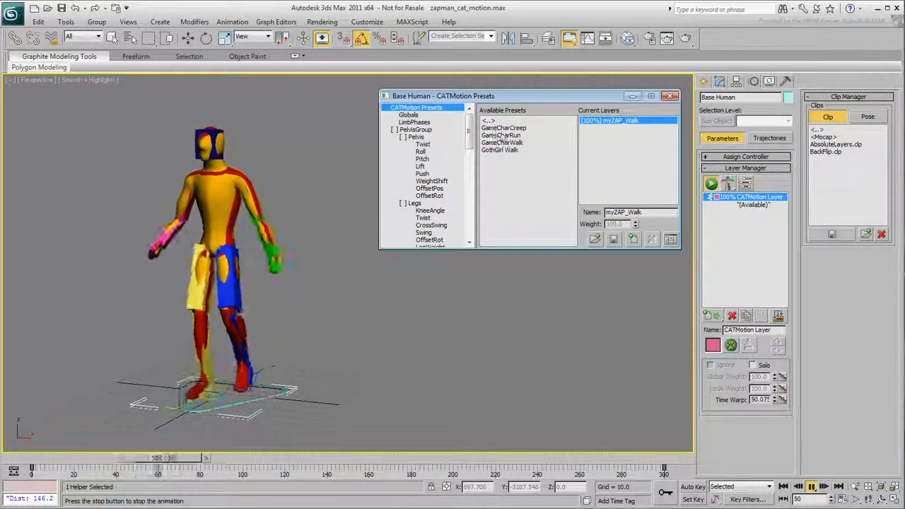
pyautogui.click(502, 135)
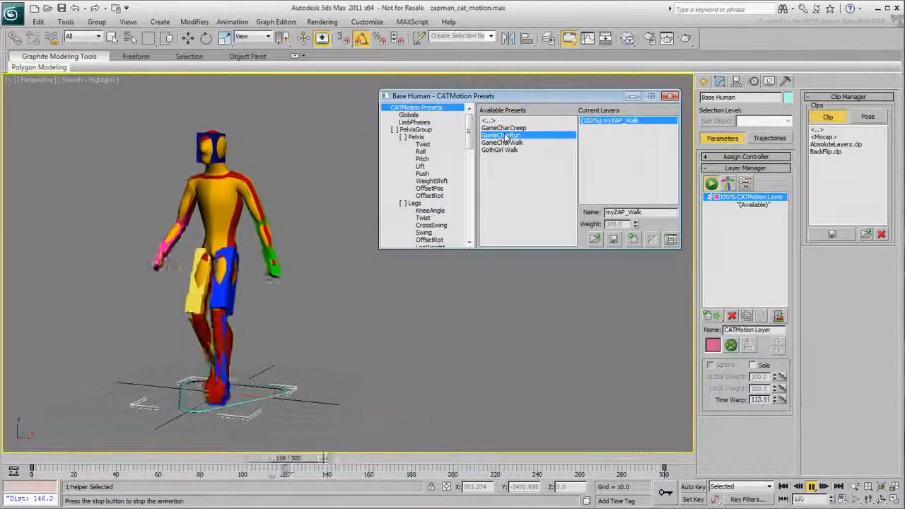
pyautogui.doubleClick(503, 136)
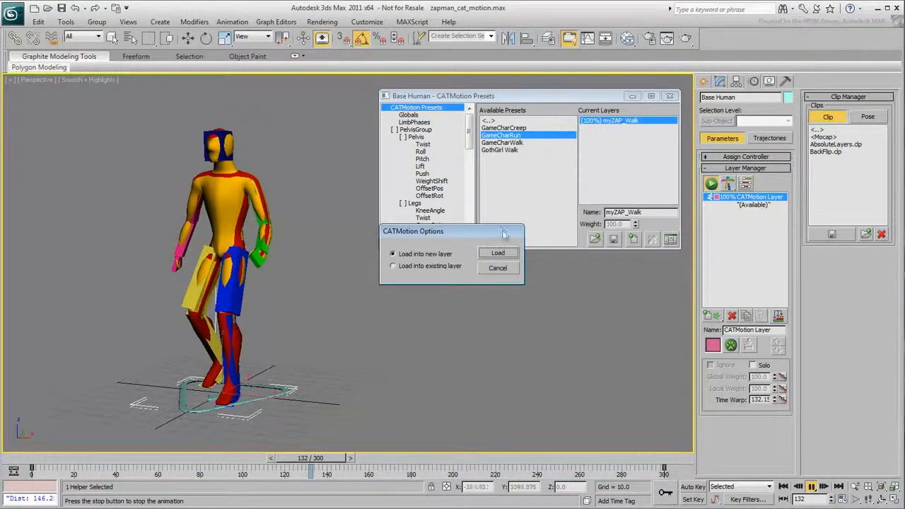
pyautogui.click(498, 252)
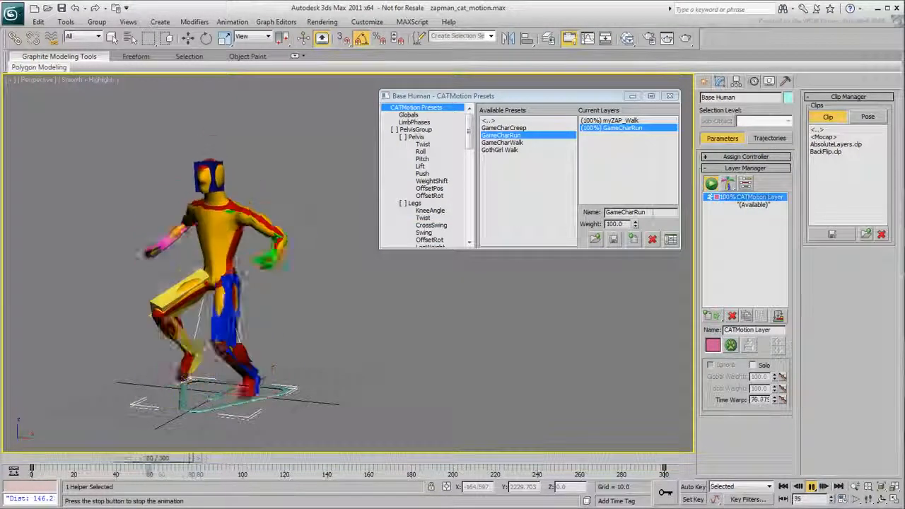
# Step: Rename the GameCharRun layer to myZap_Run and keep its weight at 100
pyautogui.moveTo(652, 212); pyautogui.dragTo(572, 211)
pyautogui.write('myZap_R')
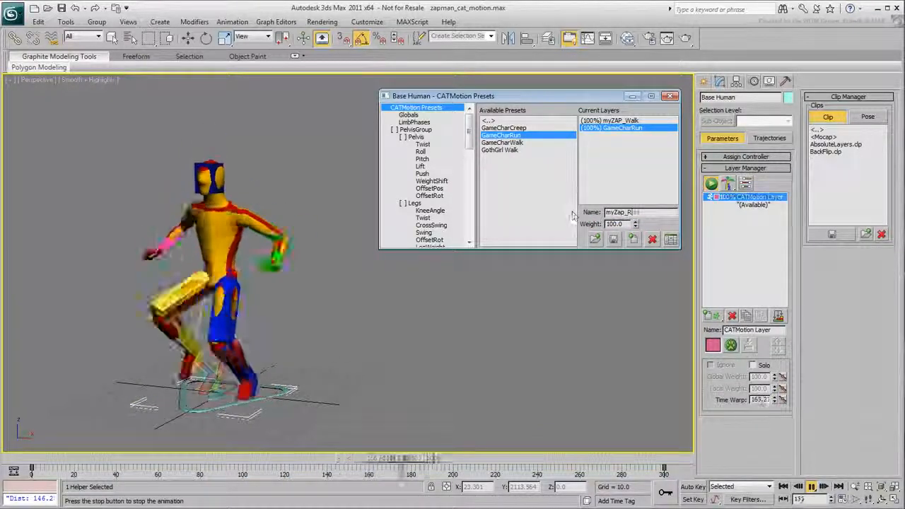
pyautogui.write('un')
pyautogui.press('Return')
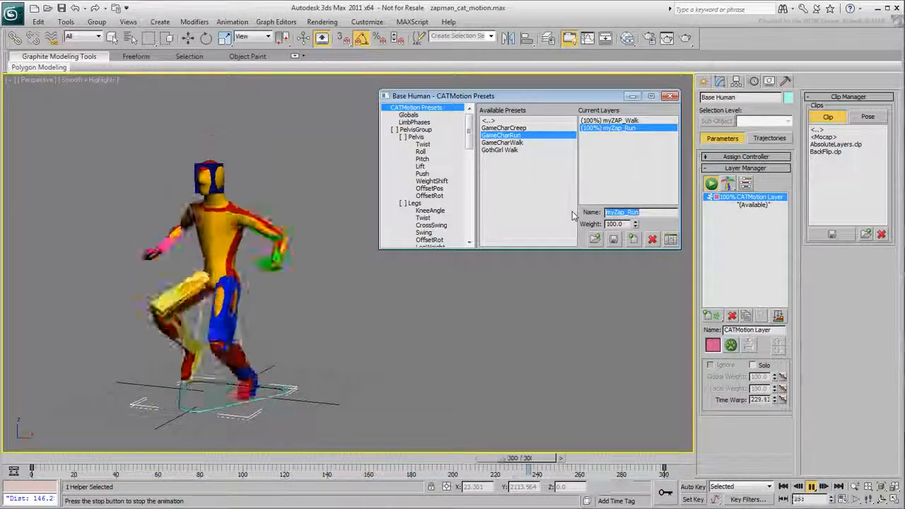
pyautogui.moveTo(634, 224); pyautogui.dragTo(505, 267)
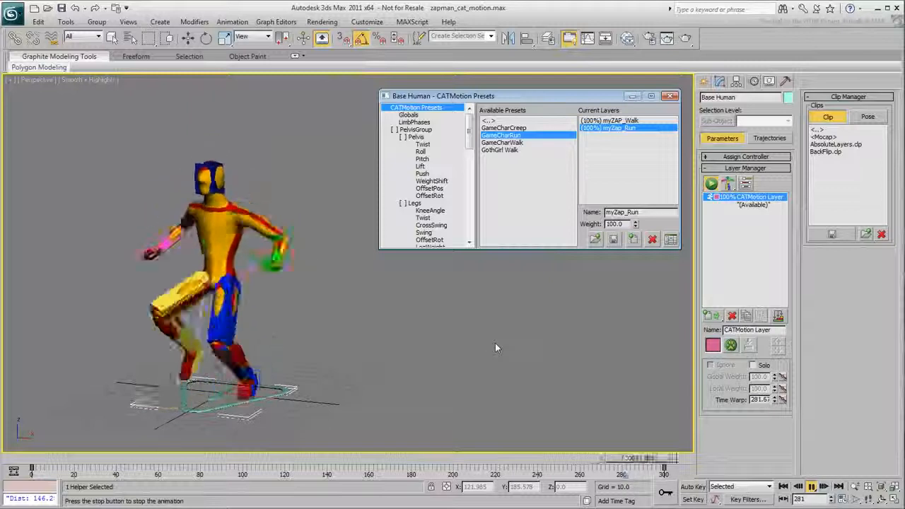
# Step: Check the OffsetPos settings of the ribcage and pelvis and scale down the pelvis's Lift curve to a value of about -14.1 at time 25
pyautogui.moveTo(469, 134); pyautogui.dragTo(471, 200)
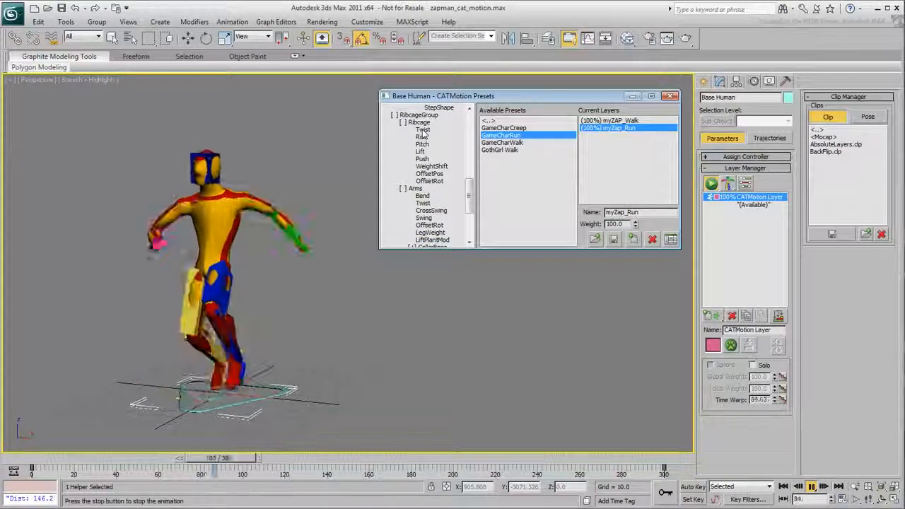
pyautogui.click(429, 173)
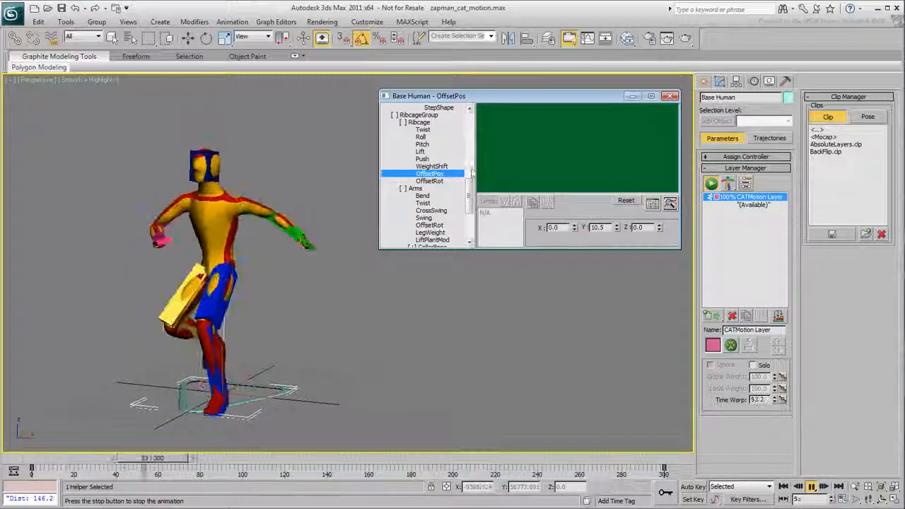
pyautogui.moveTo(469, 192); pyautogui.dragTo(472, 127)
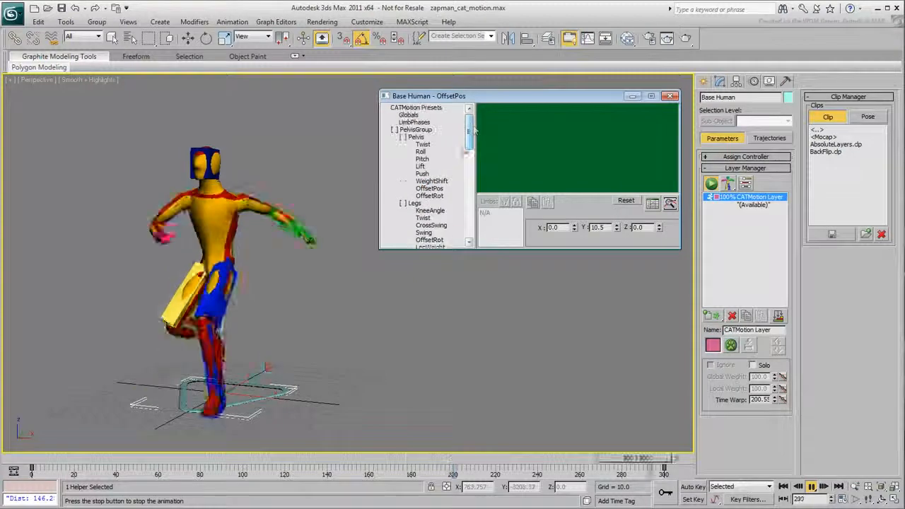
pyautogui.click(438, 188)
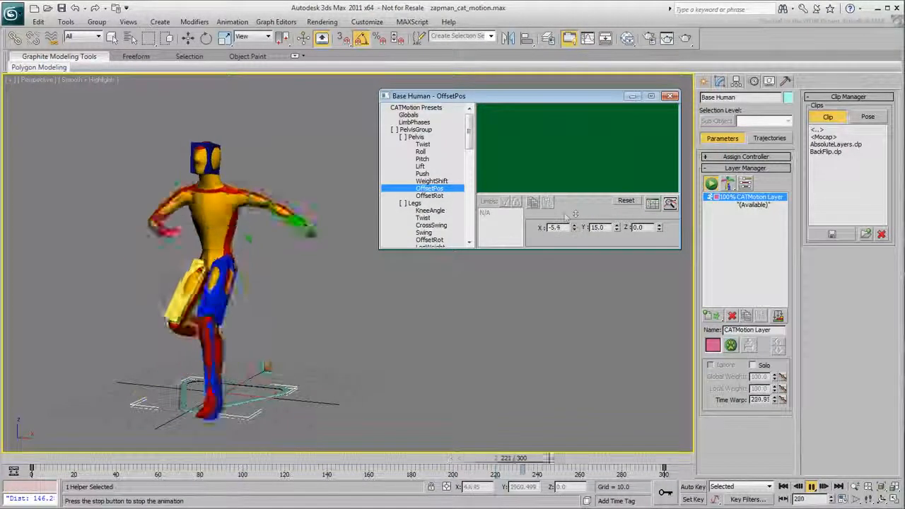
pyautogui.click(422, 166)
pyautogui.moveTo(607, 201); pyautogui.dragTo(612, 345)
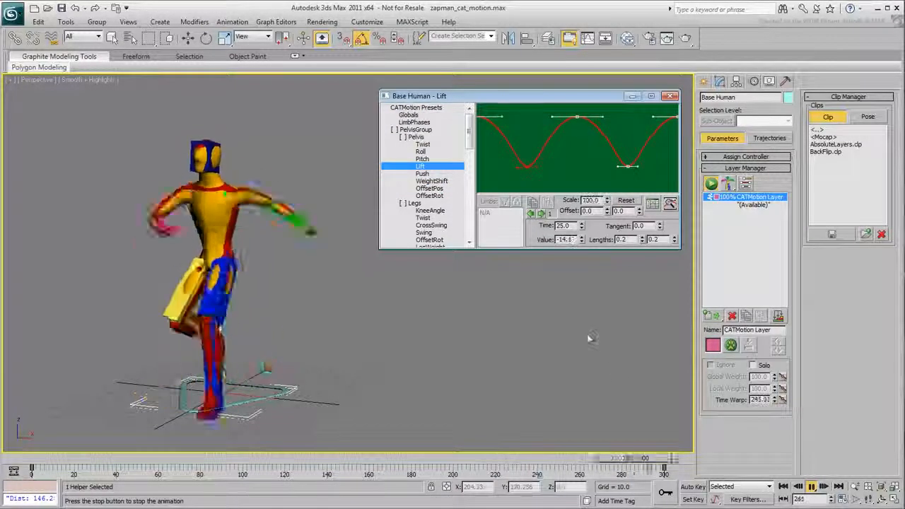
# Step: Scale down the pelvis's Twist curve to about 58.5 percent and its Roll curve to a tangent of about -0.026
pyautogui.click(423, 145)
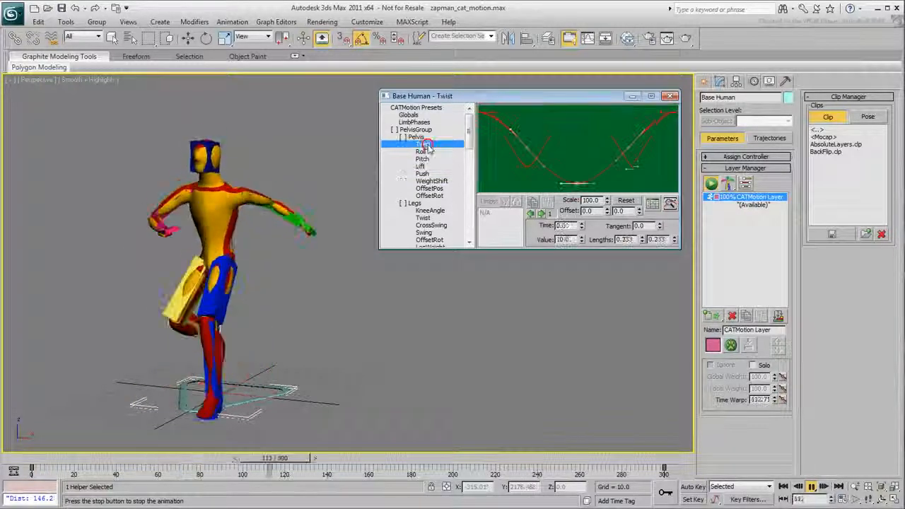
pyautogui.moveTo(606, 200); pyautogui.dragTo(615, 439)
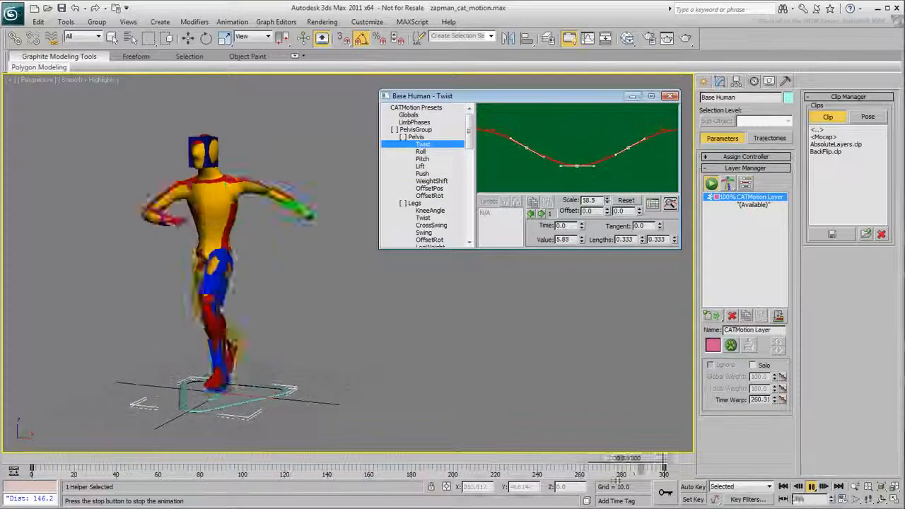
pyautogui.click(421, 152)
pyautogui.moveTo(606, 201); pyautogui.dragTo(618, 473)
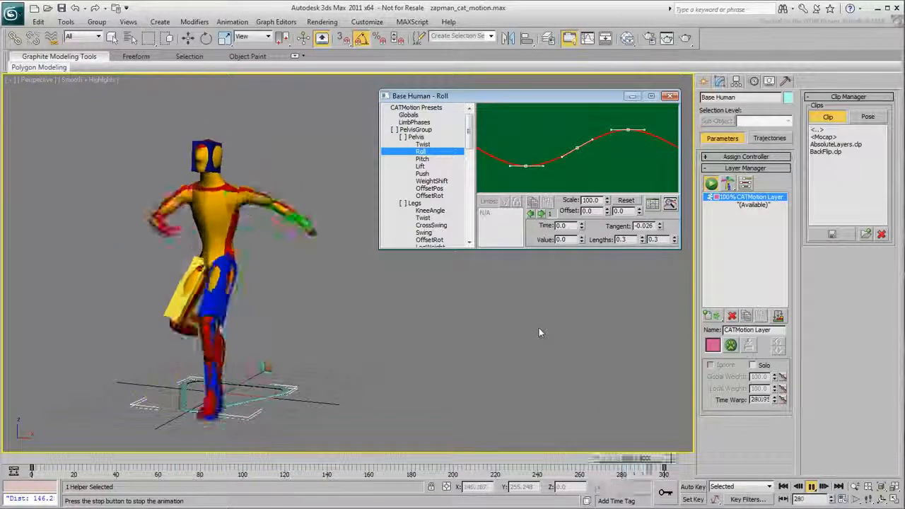
# Step: Lower the arms of the run layer by setting their OffsetRot Y value to 29.7
pyautogui.moveTo(469, 136); pyautogui.dragTo(481, 213)
pyautogui.click(429, 188)
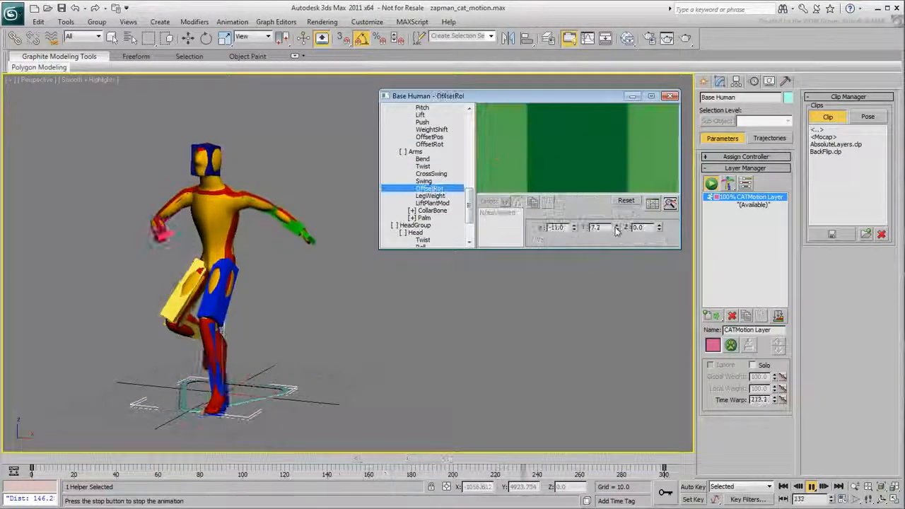
pyautogui.moveTo(615, 229); pyautogui.dragTo(617, 100)
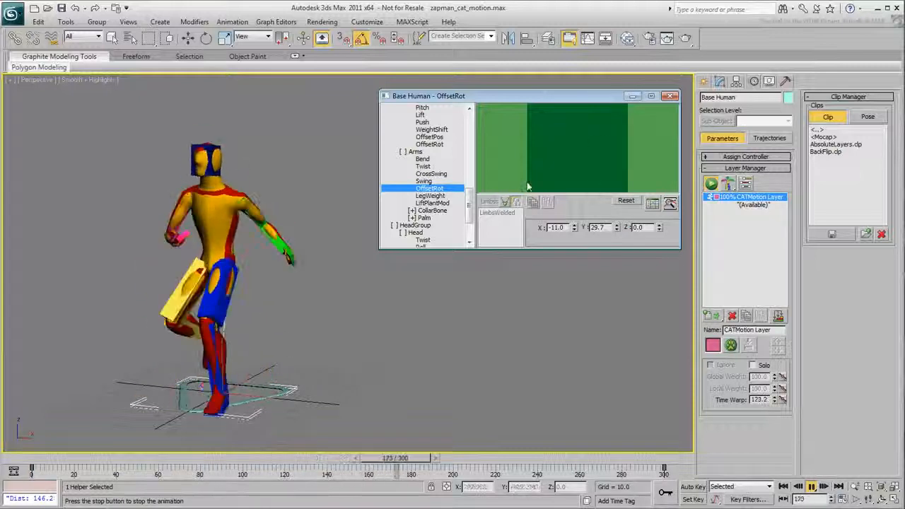
# Step: Scale down the arms' Swing curve to a value of about 40.15 at time 25 and open their Twist curve
pyautogui.click(424, 181)
pyautogui.moveTo(607, 201); pyautogui.dragTo(613, 438)
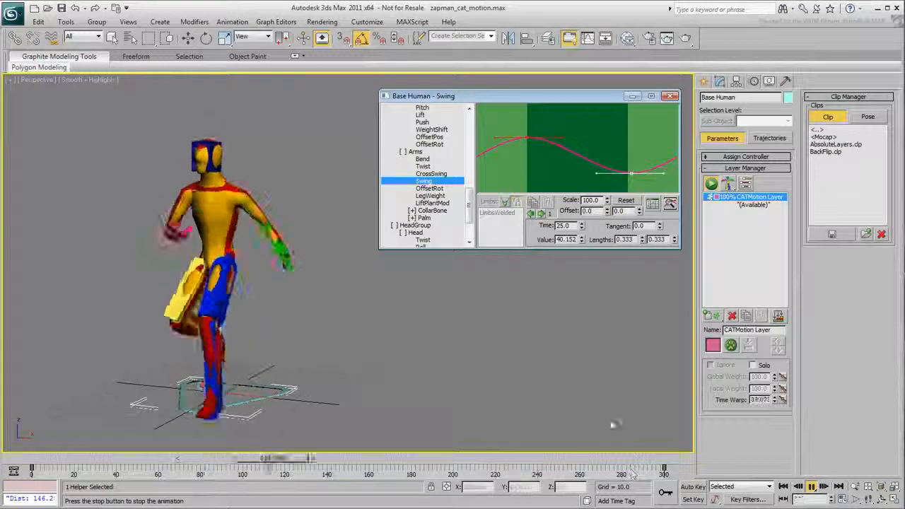
pyautogui.click(423, 166)
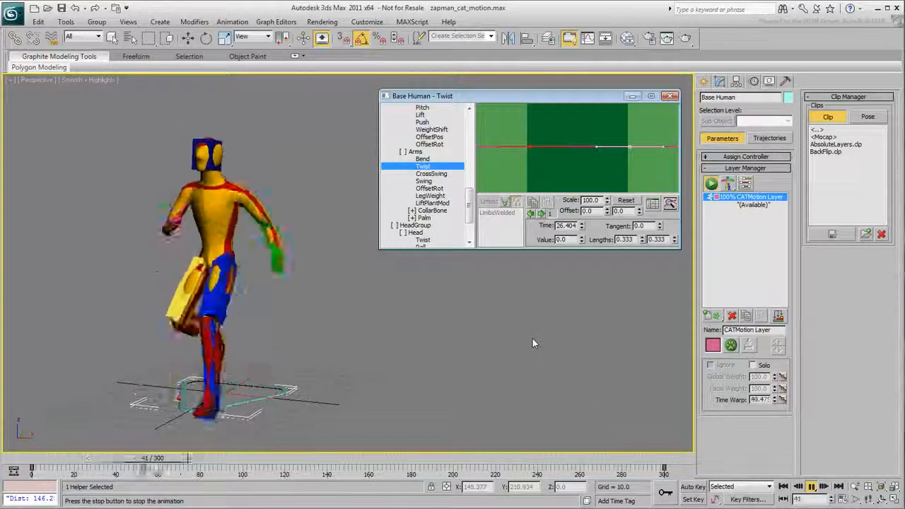
# Step: Set the OffsetPos Z value of the legs' FootPlatform to -20.3 for the run layer
pyautogui.moveTo(469, 197); pyautogui.dragTo(479, 161)
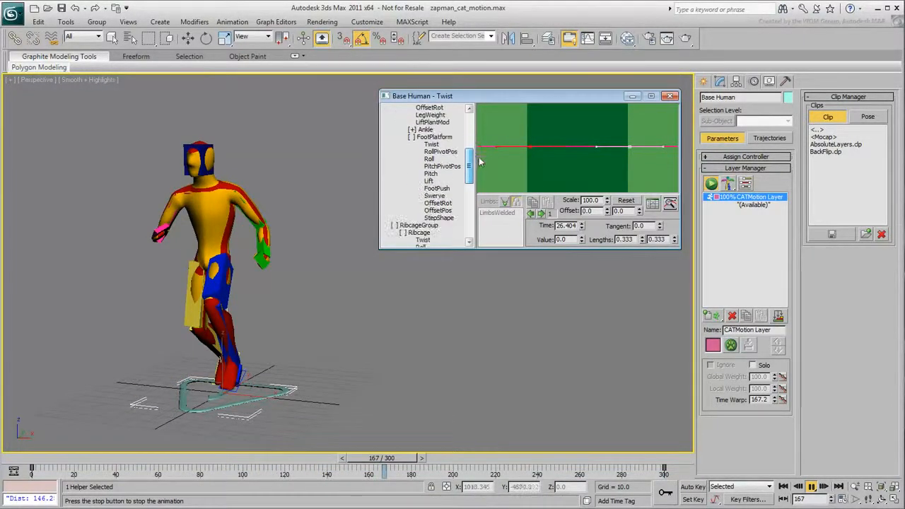
pyautogui.click(445, 211)
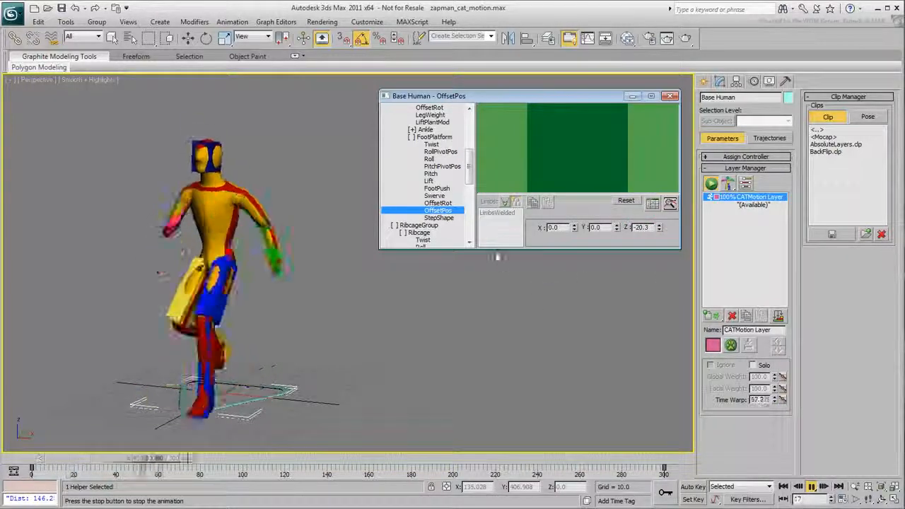
# Step: Set the OffsetRot Y value of the legs to 10.1 for the run layer
pyautogui.scroll(3, 434, 177)
pyautogui.click(432, 174)
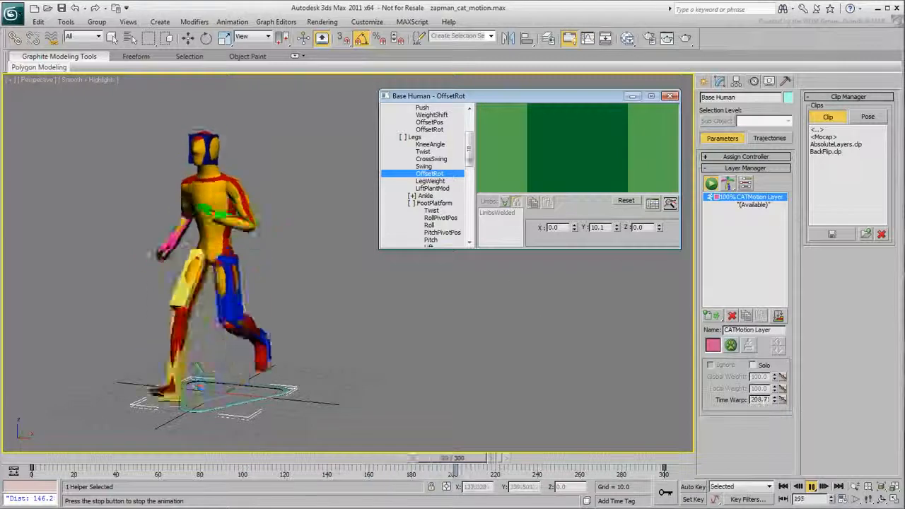
# Step: Scale down the head's Roll and Pitch curves and set the head's OffsetRot Z value to 14.3
pyautogui.moveTo(469, 151); pyautogui.dragTo(469, 222)
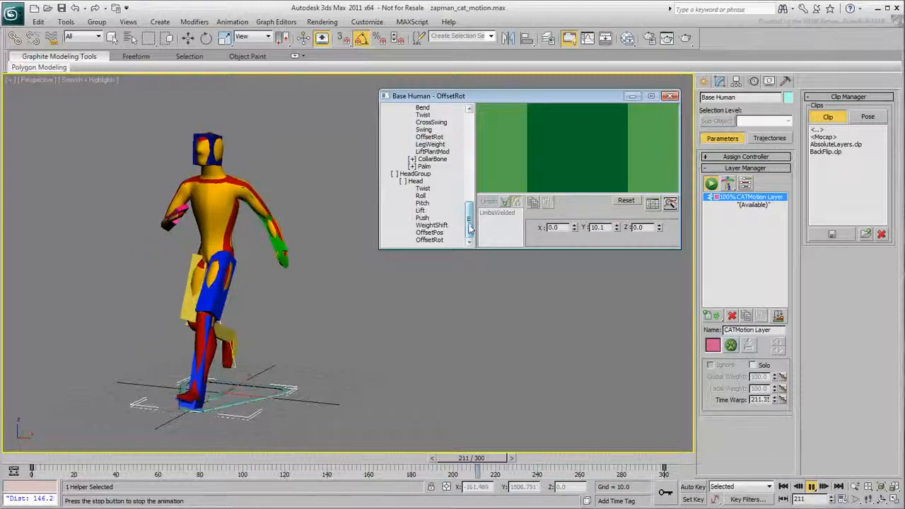
pyautogui.click(421, 196)
pyautogui.moveTo(607, 200); pyautogui.dragTo(631, 442)
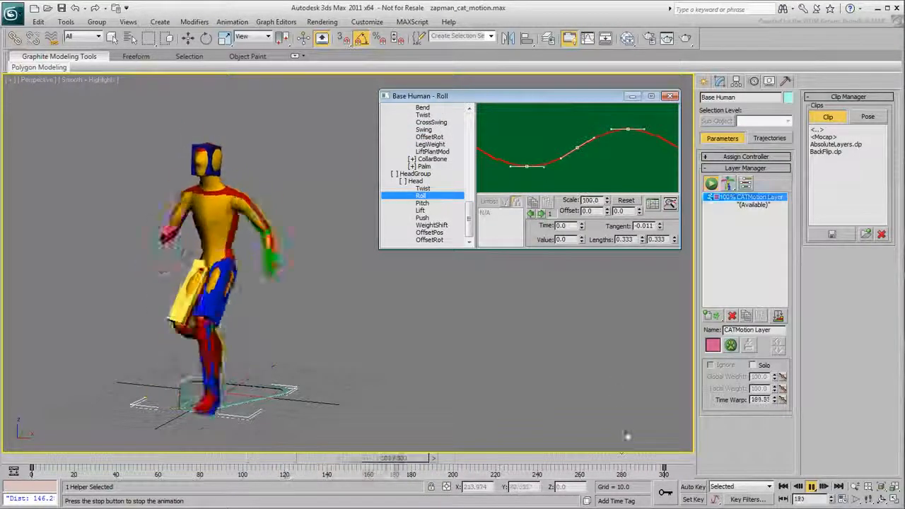
pyautogui.click(428, 203)
pyautogui.moveTo(607, 200); pyautogui.dragTo(612, 467)
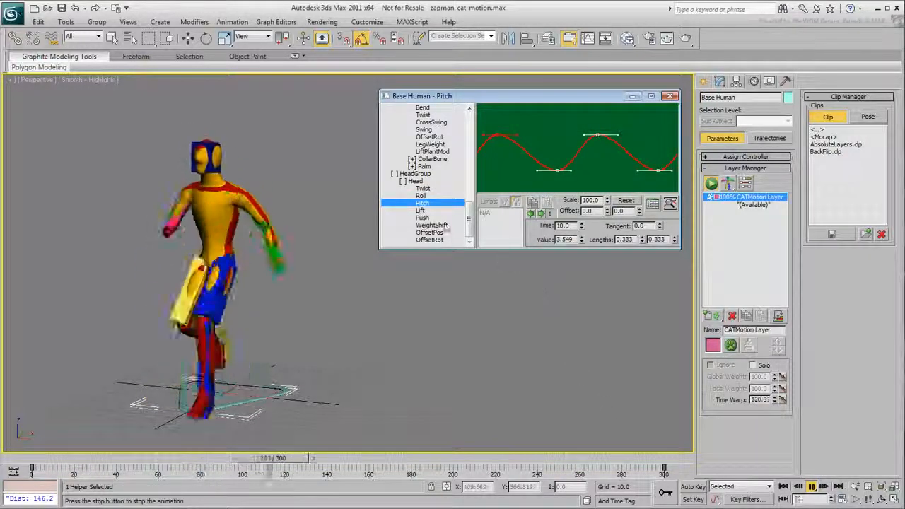
pyautogui.click(429, 240)
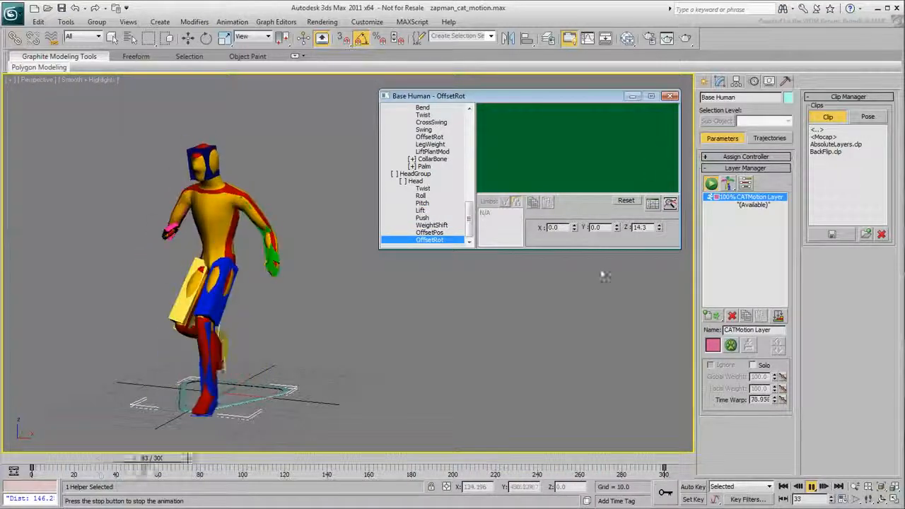
# Step: In the run layer's global stride parameters, set Max Step Time to 25 and Max Stride Length to 400
pyautogui.moveTo(469, 212); pyautogui.dragTo(469, 116)
pyautogui.click(409, 115)
pyautogui.moveTo(564, 144); pyautogui.dragTo(528, 146)
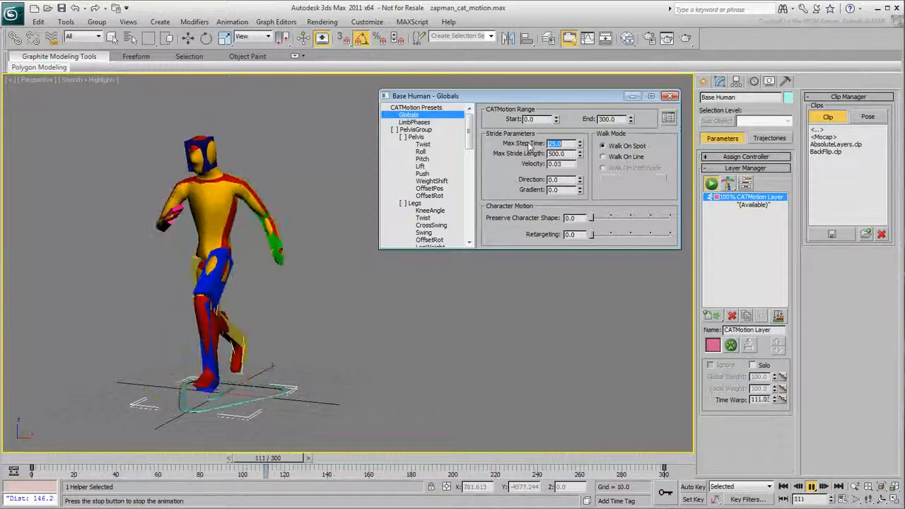
pyautogui.moveTo(566, 154); pyautogui.dragTo(523, 158)
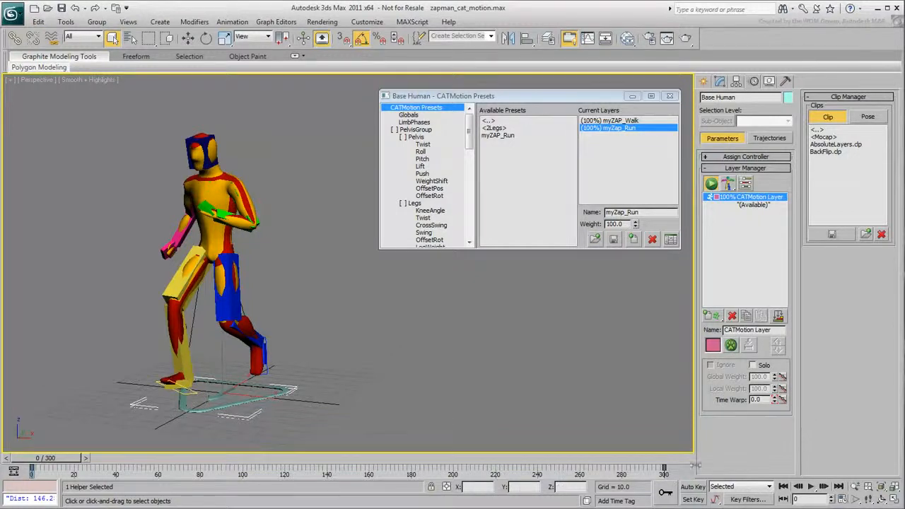
# Step: Turn on Auto Key and key the myZap_Run layer's weight at 0 on frame 0 and 100 on frame 120
pyautogui.click(692, 487)
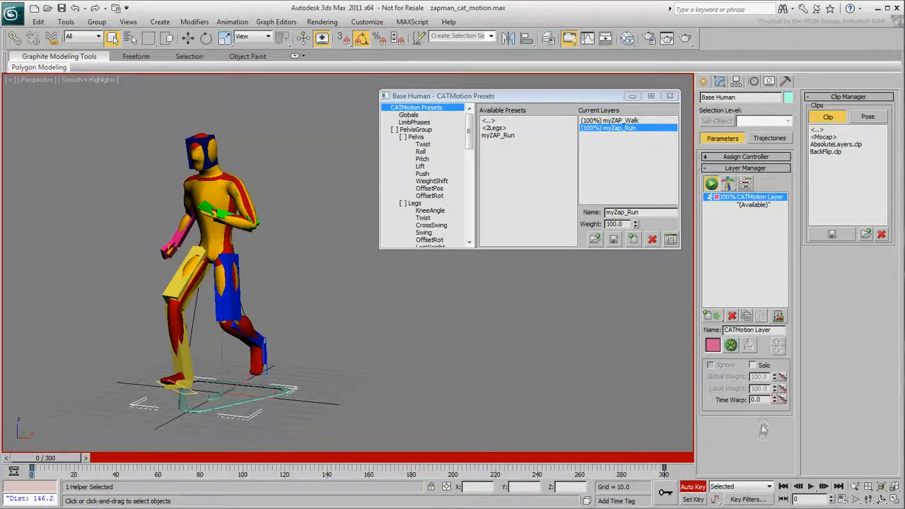
pyautogui.rightClick(635, 224)
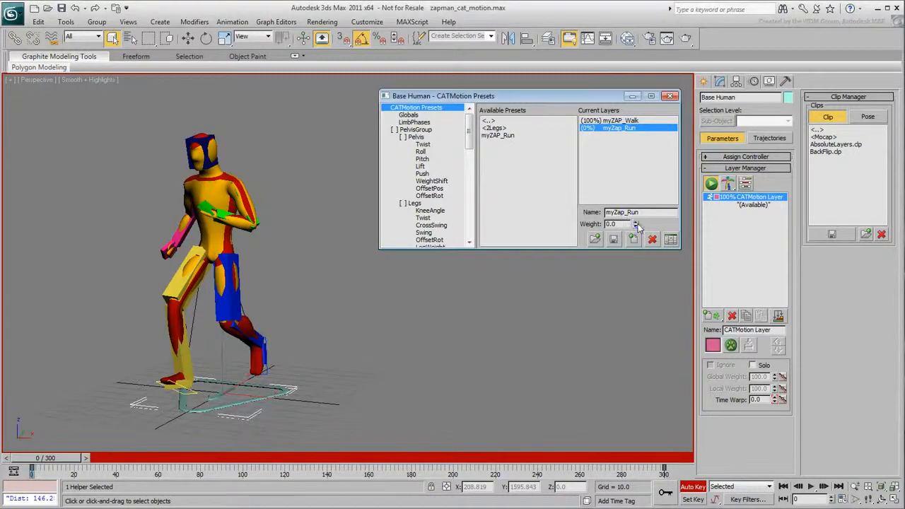
pyautogui.moveTo(62, 466); pyautogui.dragTo(302, 473)
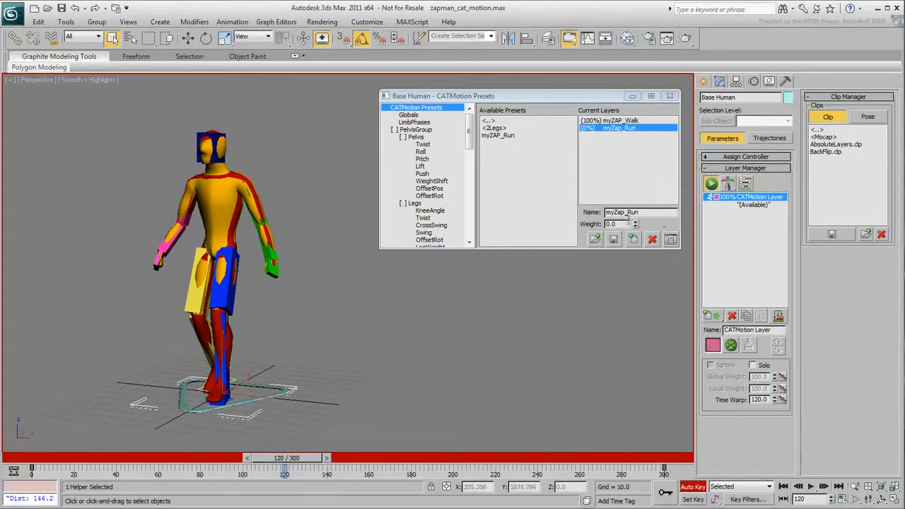
pyautogui.moveTo(636, 226); pyautogui.dragTo(641, 130)
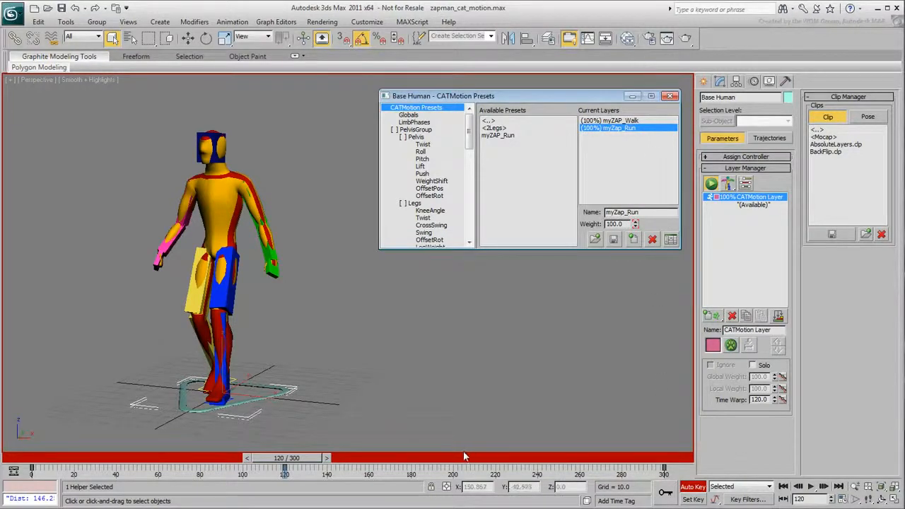
# Step: Key the myZap_Run layer's weight at 0 on frame 80 and scrub through the walk-to-run transition
pyautogui.moveTo(293, 462); pyautogui.dragTo(213, 476)
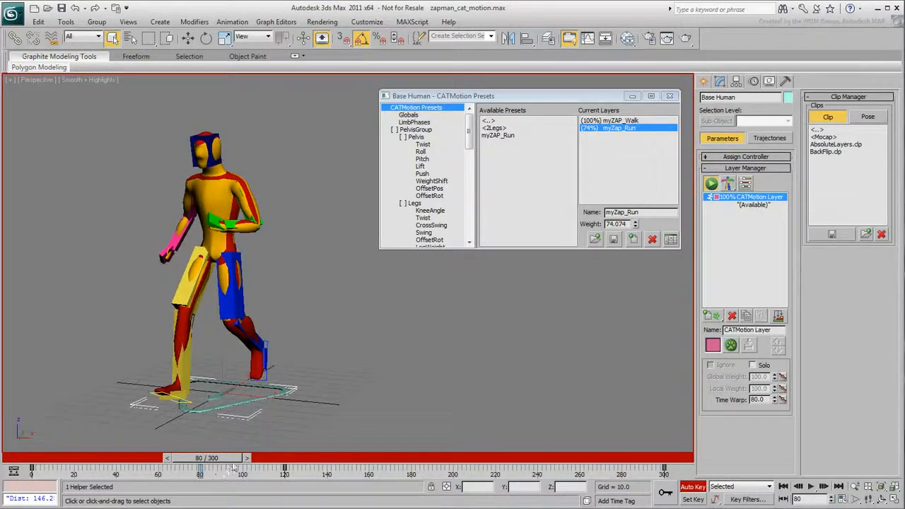
pyautogui.rightClick(635, 225)
pyautogui.moveTo(210, 459); pyautogui.dragTo(316, 476)
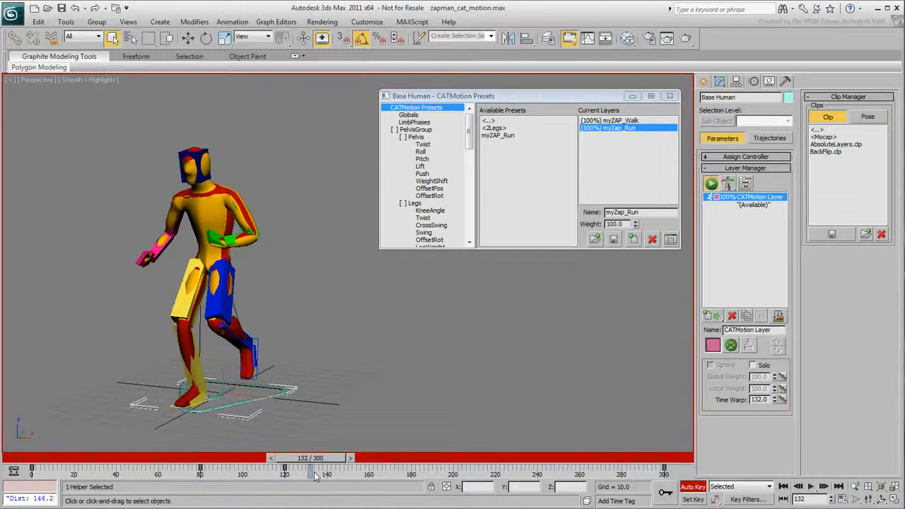
# Step: Key the myZap_Run layer's weight at 0 on frame 260 and 100 on frame 200, and scrub through the whole animation
pyautogui.moveTo(311, 461); pyautogui.dragTo(574, 480)
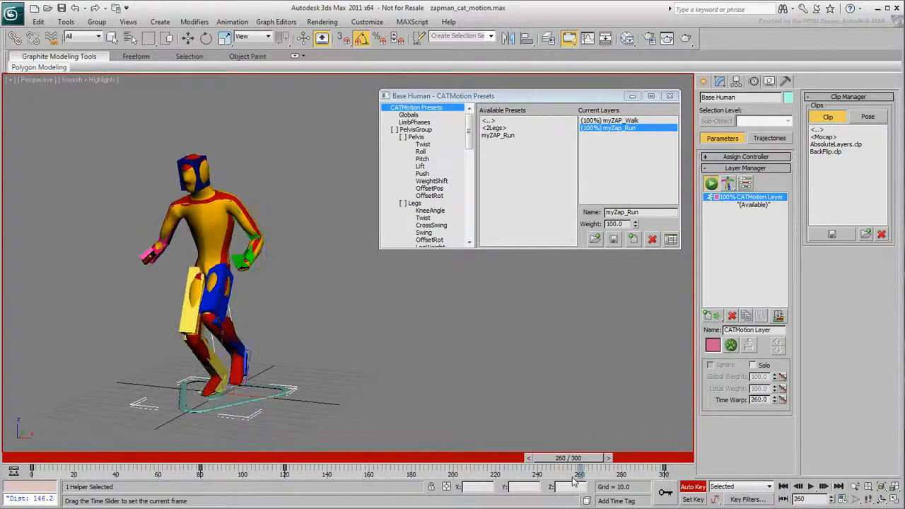
pyautogui.rightClick(635, 223)
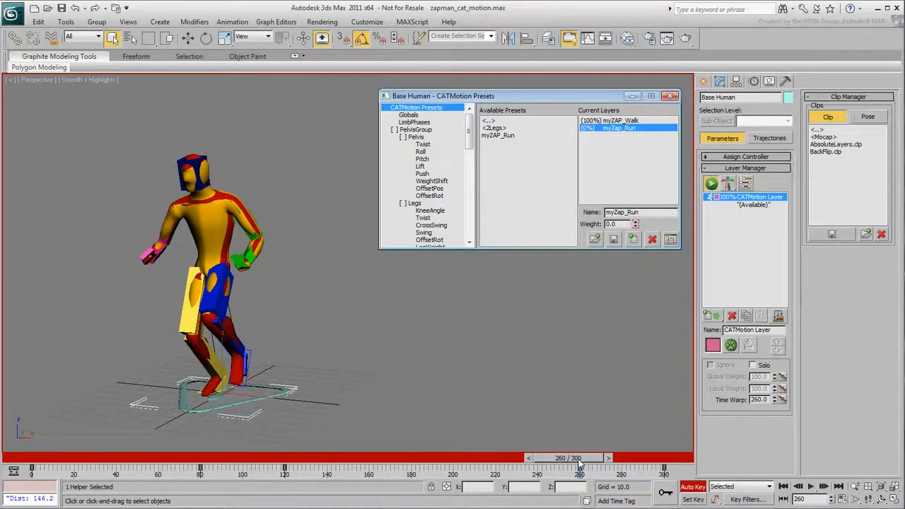
pyautogui.moveTo(578, 463); pyautogui.dragTo(460, 463)
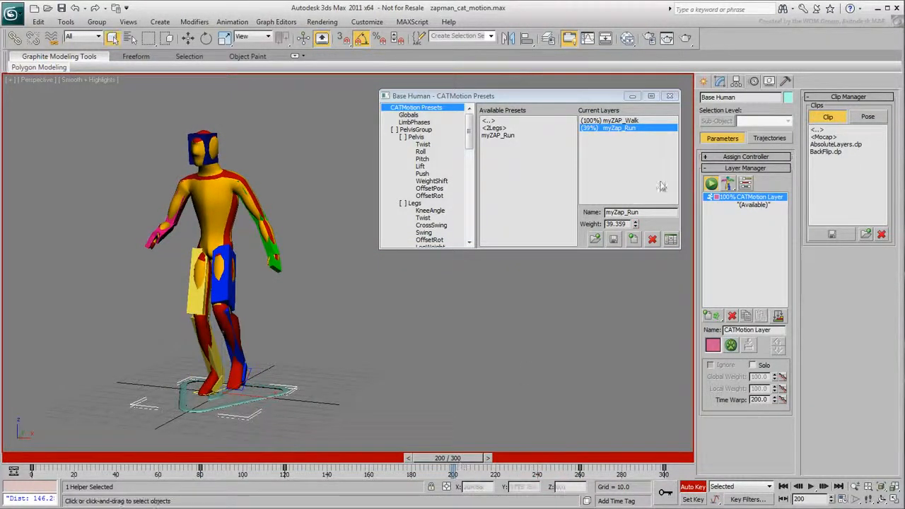
pyautogui.click(636, 222)
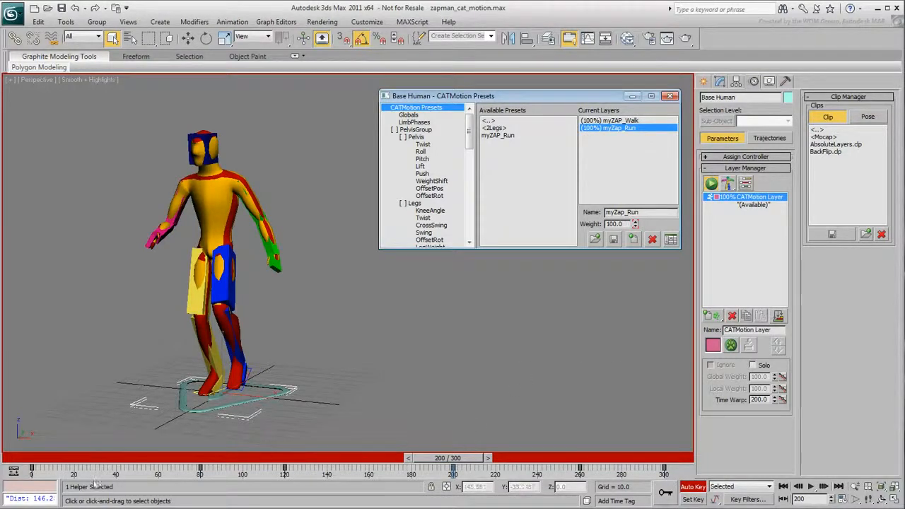
pyautogui.moveTo(30, 466); pyautogui.dragTo(643, 500)
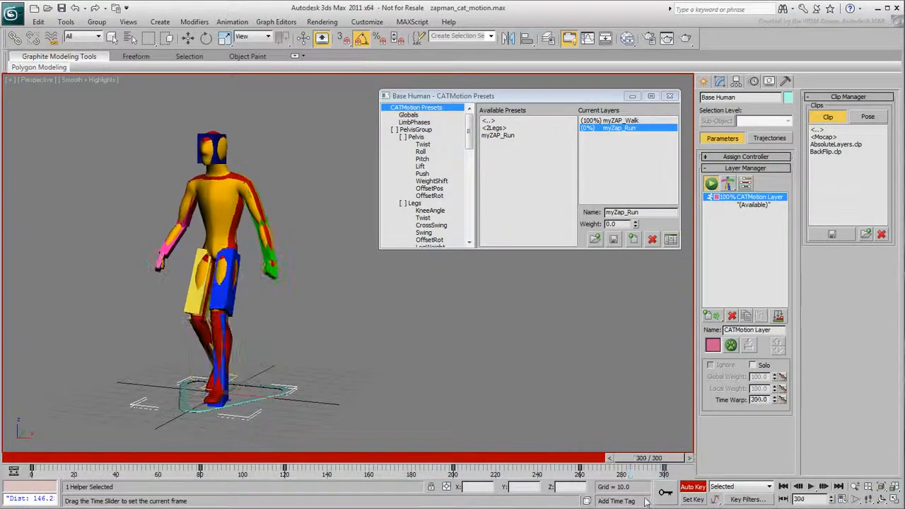
# Step: Switch the CATMotion walk mode in Globals from walking on the spot to Walk On Line
pyautogui.scroll(-3, 285, 336)
pyautogui.moveTo(285, 336); pyautogui.dragTo(397, 395, button='middle')
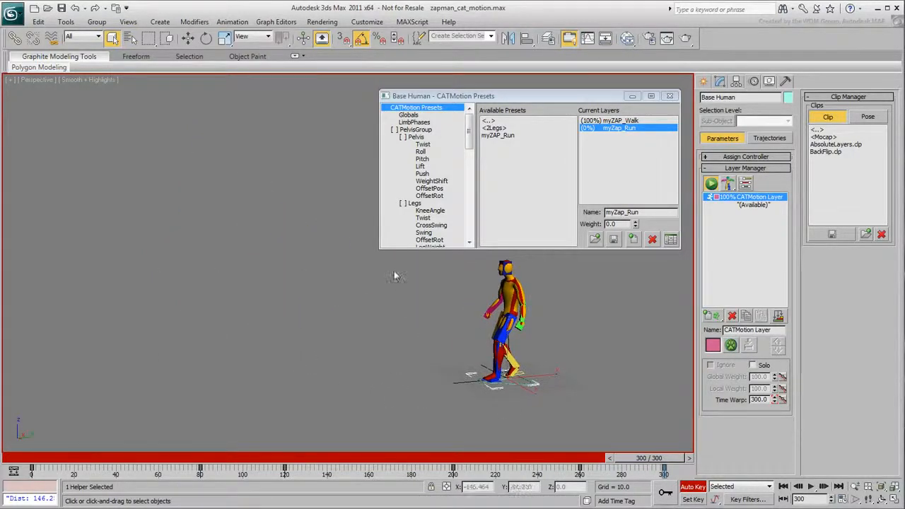
pyautogui.click(409, 115)
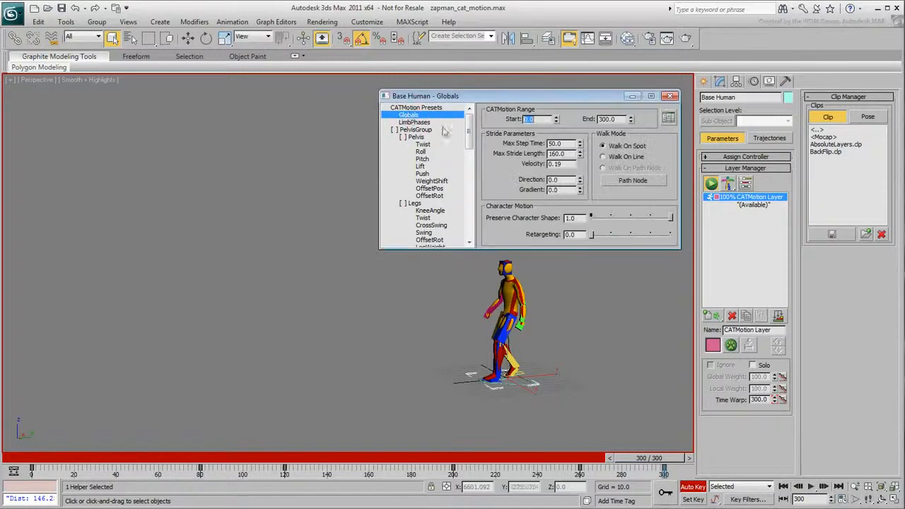
pyautogui.click(617, 157)
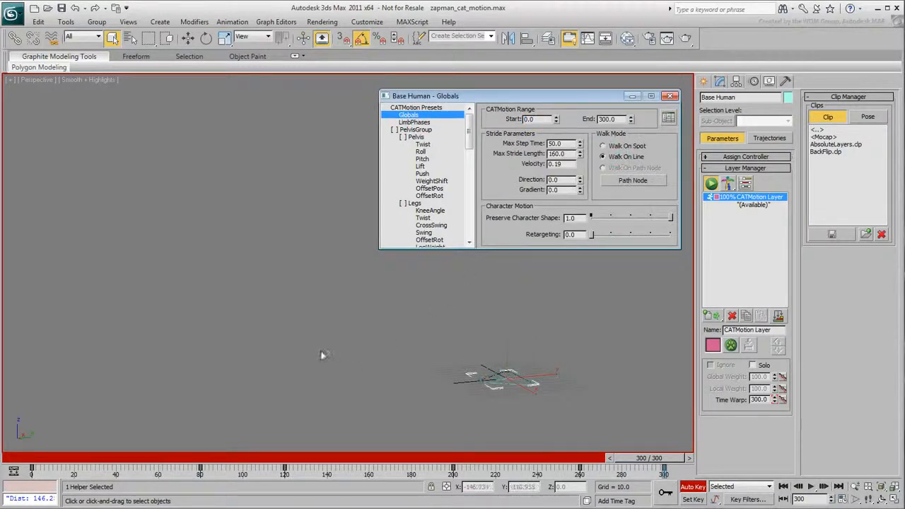
# Step: Play the animation from frame 0 to check how the character travels along the straight line
pyautogui.scroll(-3, 328, 357)
pyautogui.moveTo(328, 357); pyautogui.dragTo(366, 350, button='middle')
pyautogui.moveTo(236, 326); pyautogui.dragTo(415, 355, button='middle')
pyautogui.click(21, 457)
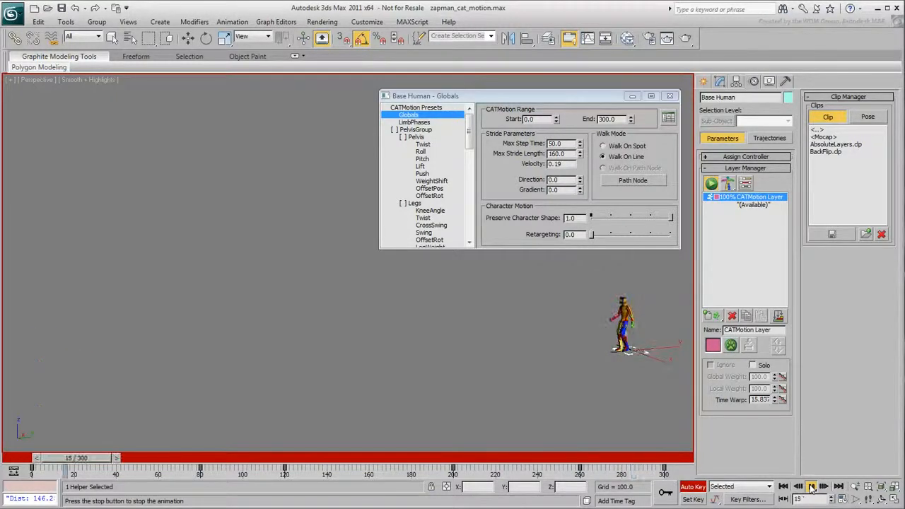
pyautogui.click(810, 486)
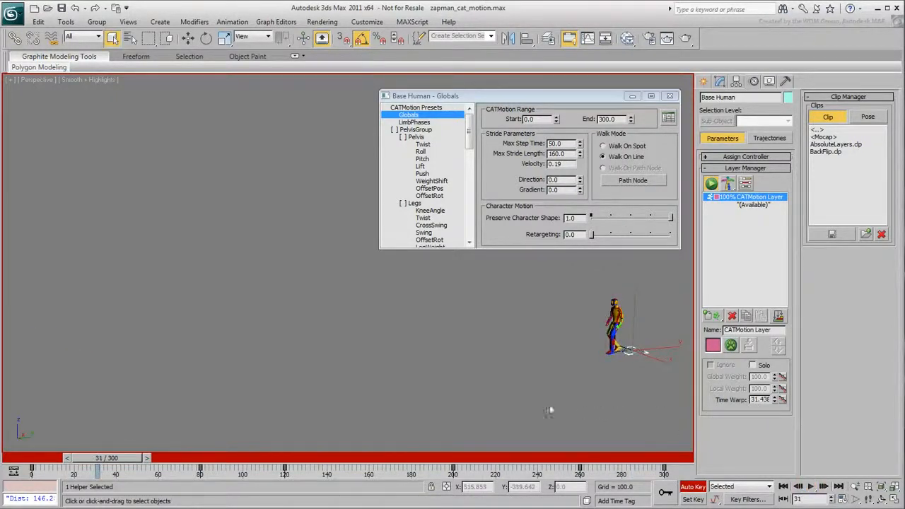
# Step: Unhide the Motion_Path spline by name and view it together with the character
pyautogui.moveTo(628, 413); pyautogui.dragTo(220, 331, button='middle')
pyautogui.rightClick(308, 214)
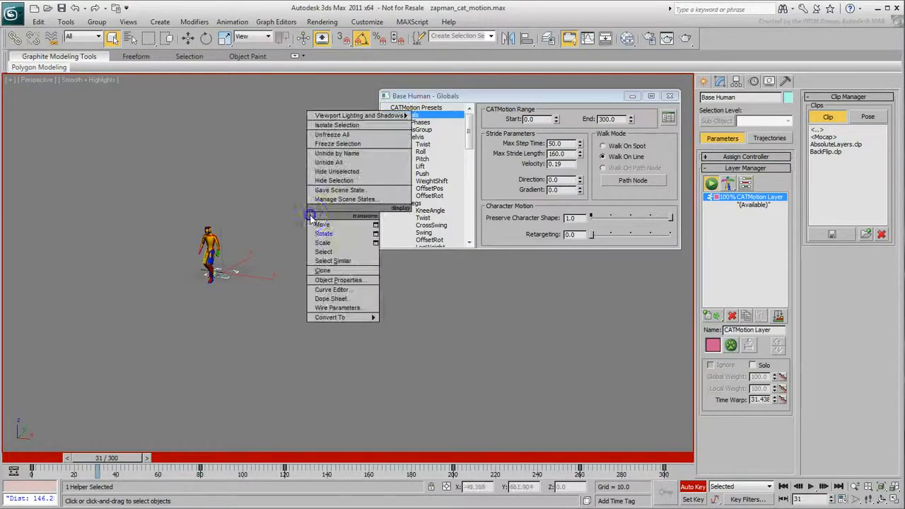
pyautogui.click(341, 153)
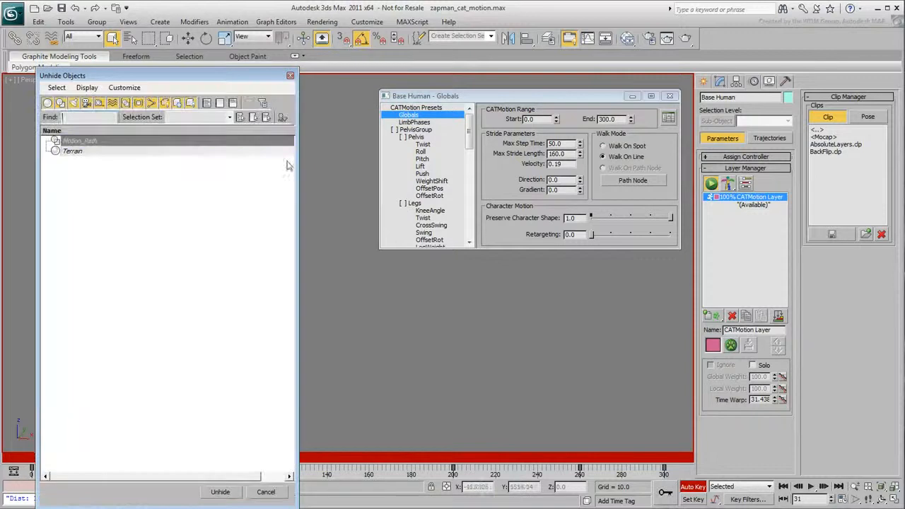
pyautogui.click(219, 492)
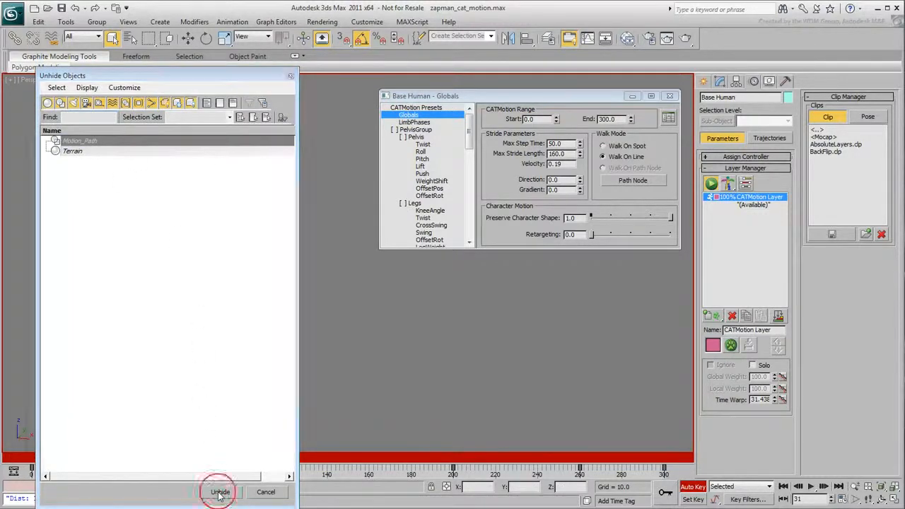
pyautogui.keyDown('alt'); pyautogui.moveTo(241, 389); pyautogui.dragTo(270, 392, button='middle'); pyautogui.keyUp('alt')
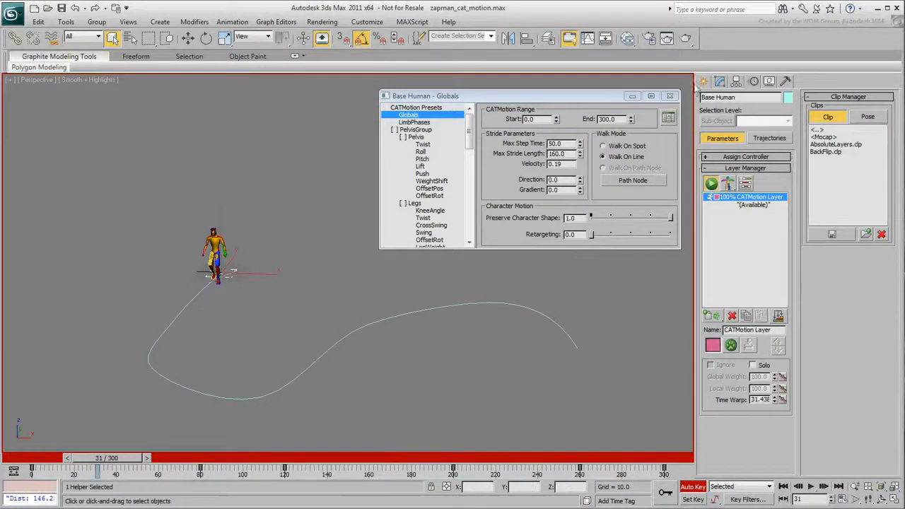
# Step: Create a Dummy helper on the ground beside the character
pyautogui.click(703, 82)
pyautogui.click(761, 101)
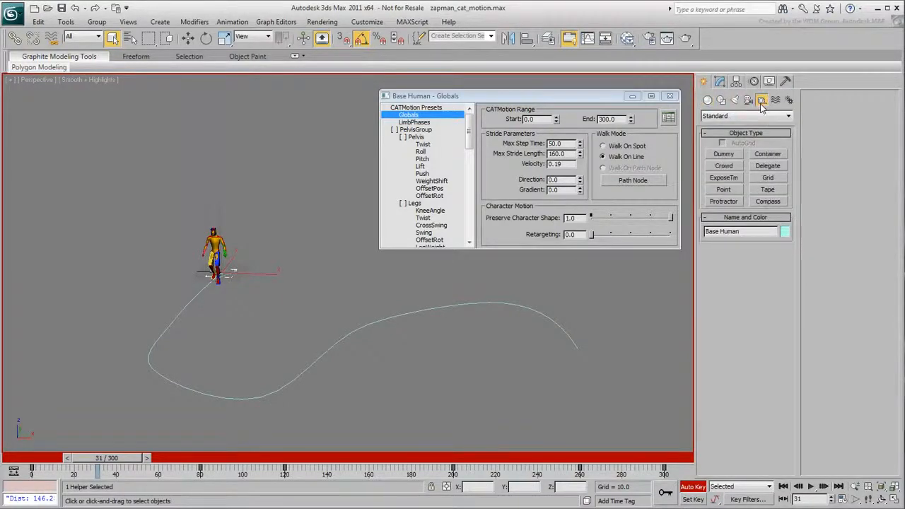
pyautogui.click(723, 154)
pyautogui.moveTo(121, 276); pyautogui.dragTo(131, 266)
# Step: Apply a Path Constraint to the dummy with the Motion_Path spline as its target
pyautogui.click(232, 21)
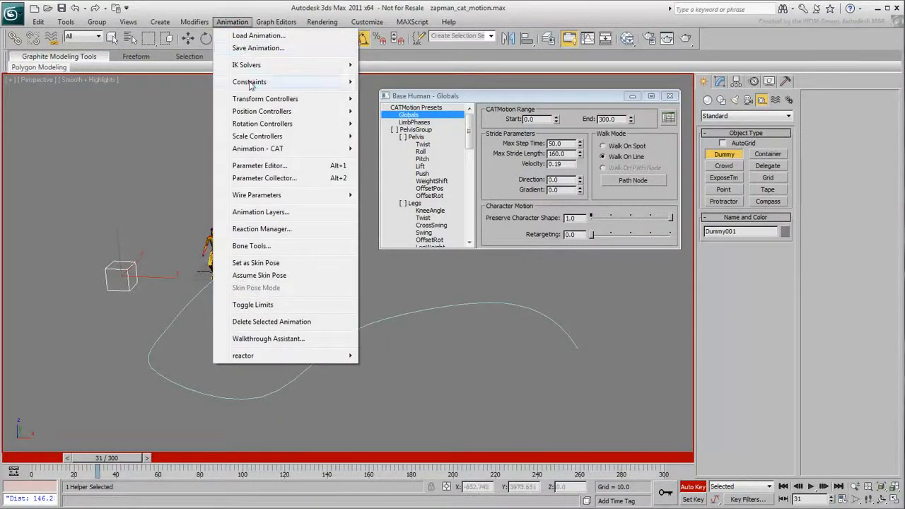
pyautogui.moveTo(250, 85)
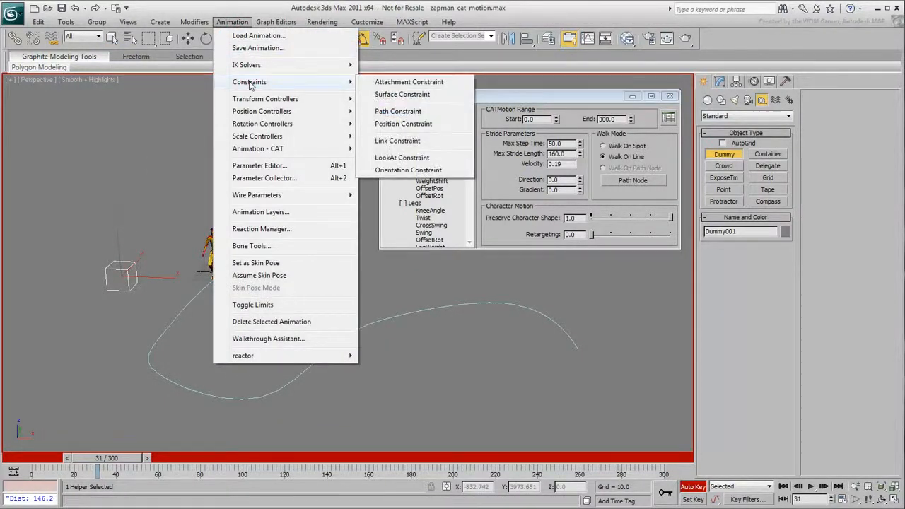
pyautogui.click(399, 111)
pyautogui.click(181, 309)
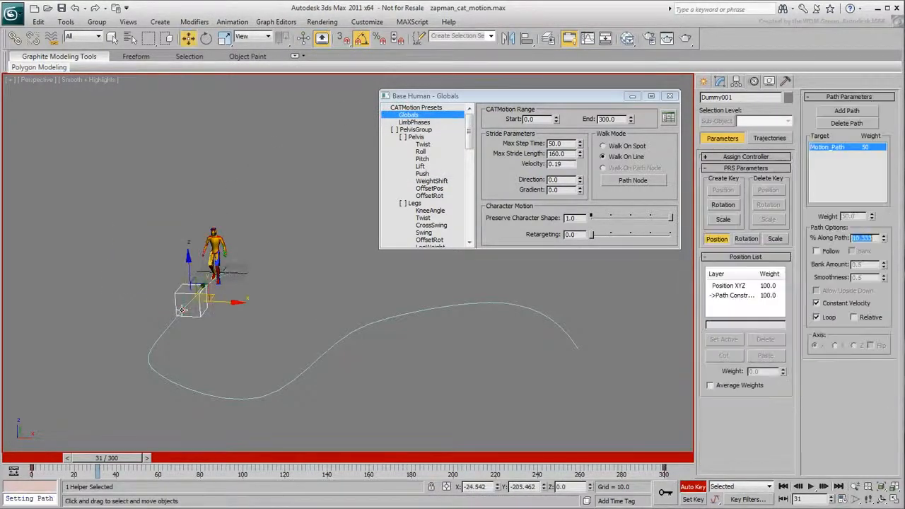
# Step: Check the dummy's travel along the spline, enable Follow on its path constraint, and return to frame 0
pyautogui.moveTo(104, 463); pyautogui.dragTo(326, 462)
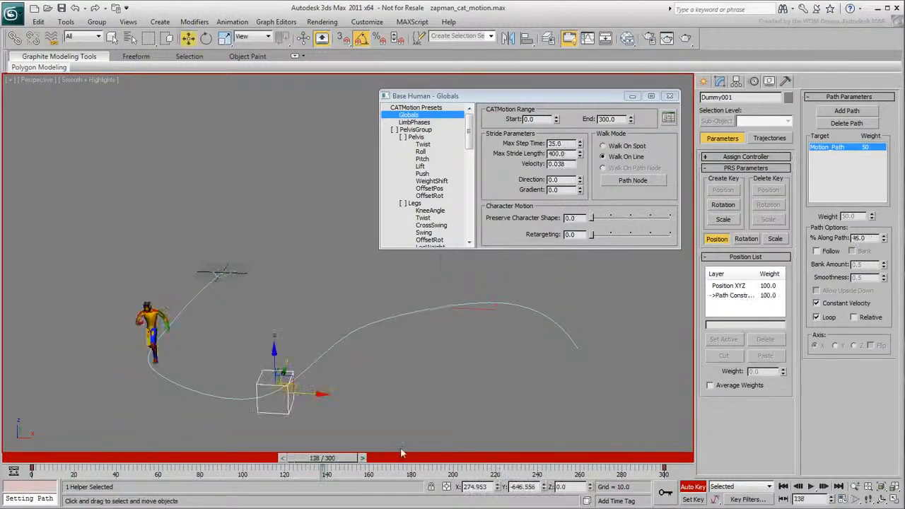
pyautogui.click(816, 250)
pyautogui.moveTo(319, 458); pyautogui.dragTo(6, 457)
# Step: Assign the dummy as the CATMotion path node so the character walks along the curved path
pyautogui.press('w')
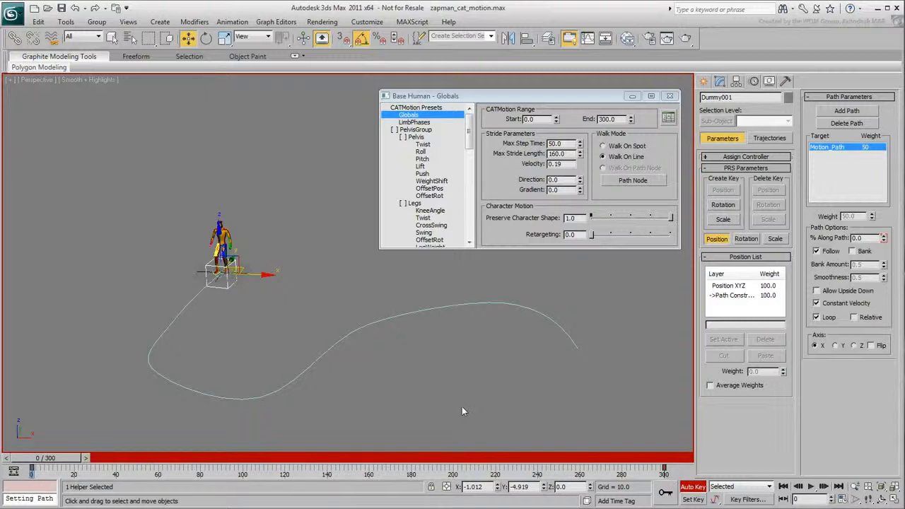
pyautogui.click(634, 181)
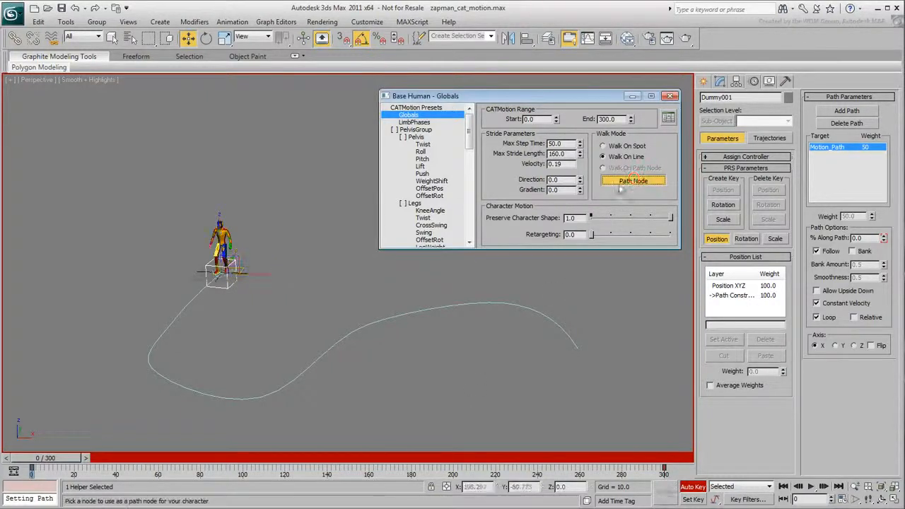
pyautogui.click(226, 286)
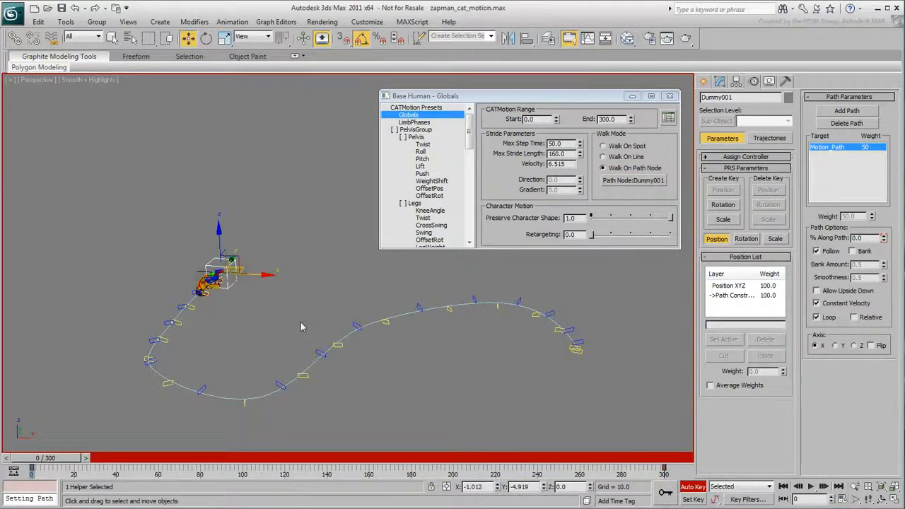
# Step: Rotate the dummy about its local axes until the character stands upright and faces along the path, and check the walk on the timeline
pyautogui.click(206, 38)
pyautogui.click(258, 37)
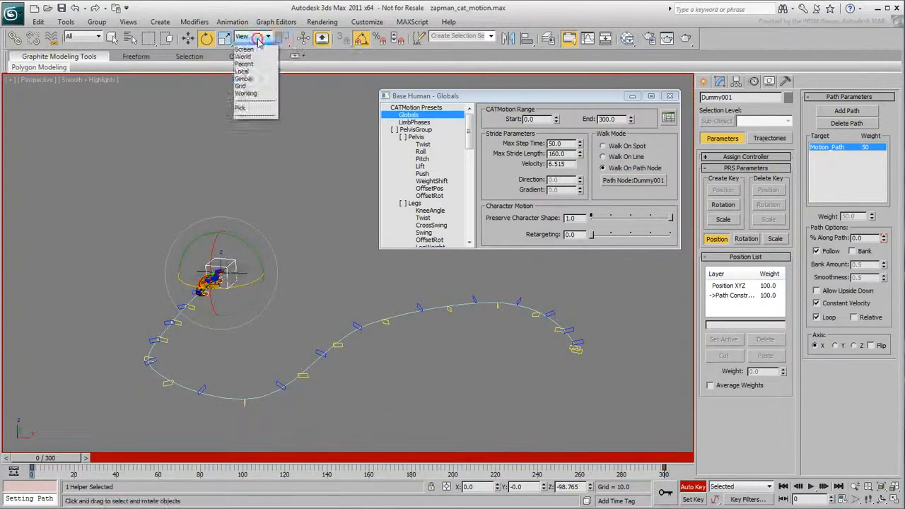
pyautogui.click(242, 76)
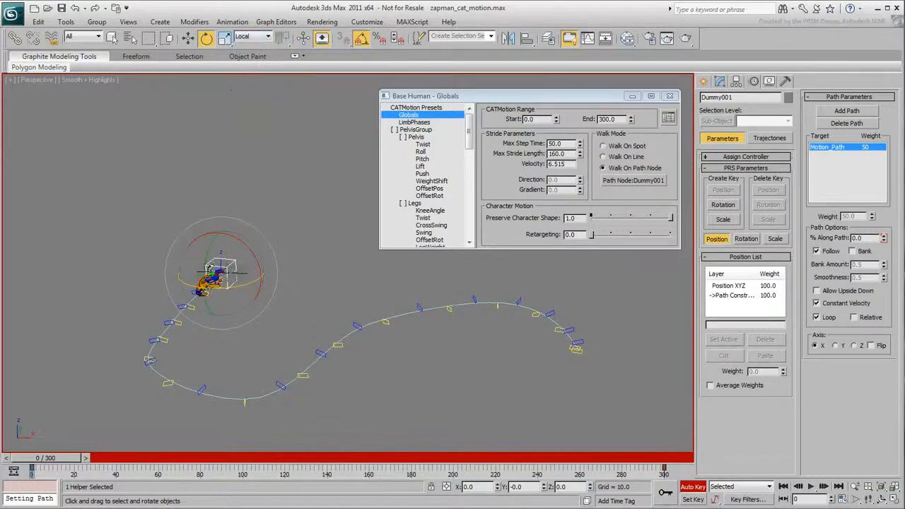
pyautogui.moveTo(203, 266); pyautogui.dragTo(212, 215)
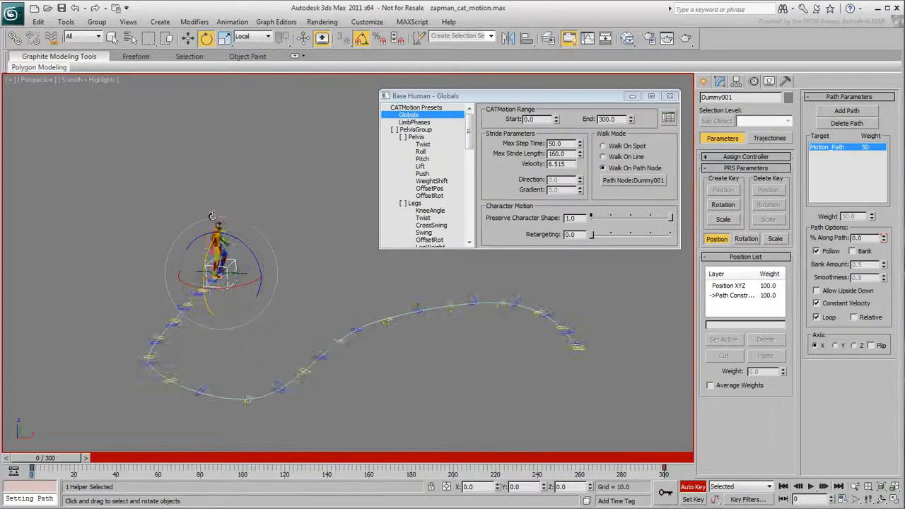
pyautogui.moveTo(238, 289); pyautogui.dragTo(184, 284)
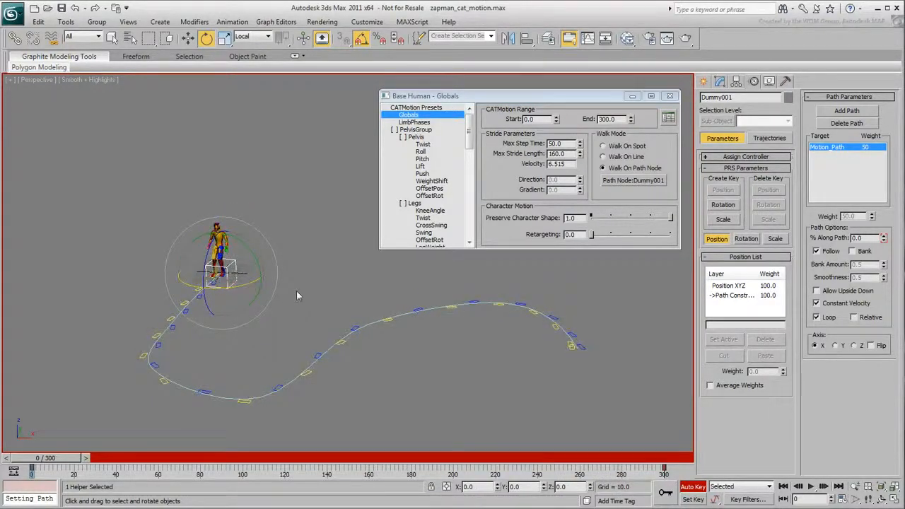
pyautogui.moveTo(44, 462)
pyautogui.mouseDown()
pyautogui.moveTo(645, 486)
pyautogui.moveTo(44, 474)
pyautogui.mouseUp()
pyautogui.press('e')
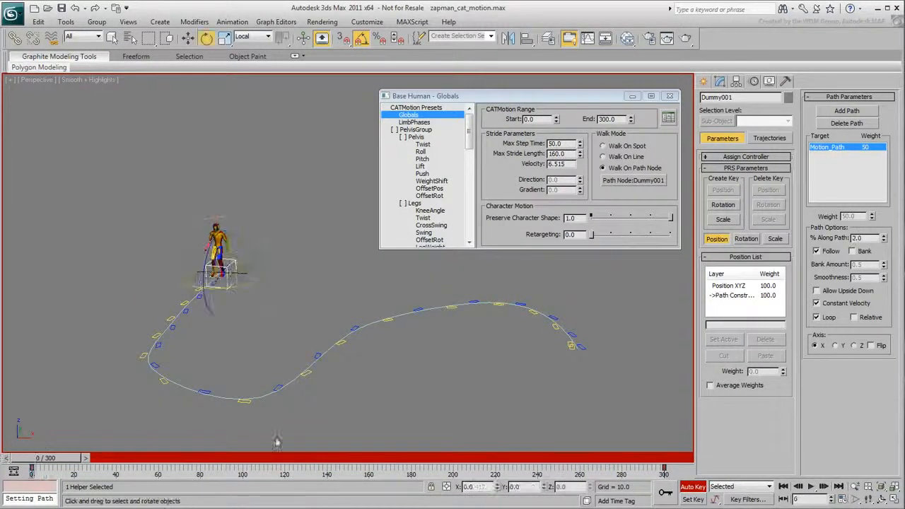
# Step: Move the right footprint just past the path's first bend slightly along the ground
pyautogui.click(162, 382)
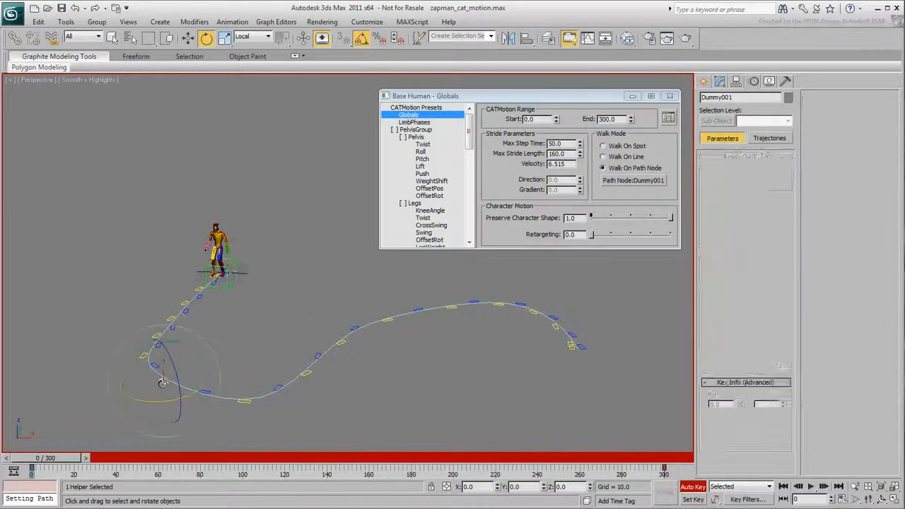
pyautogui.rightClick(163, 384)
pyautogui.click(178, 396)
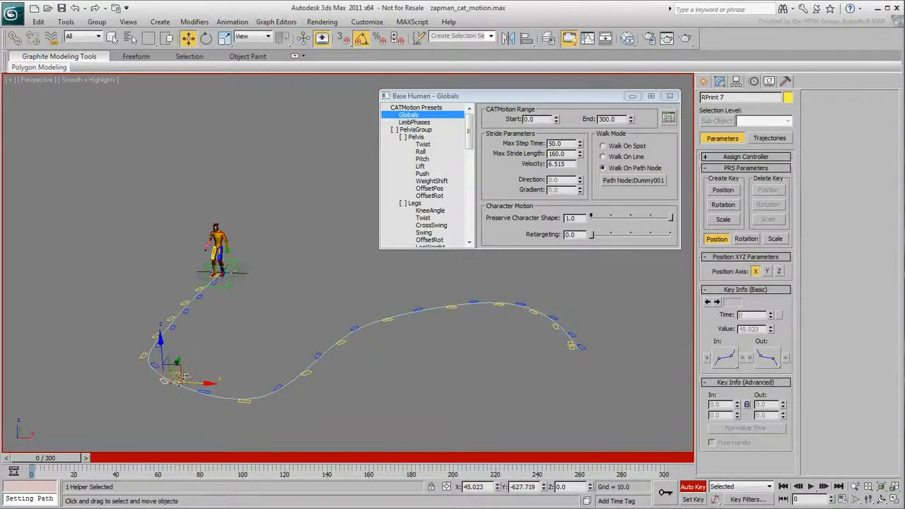
pyautogui.moveTo(183, 375); pyautogui.dragTo(190, 379)
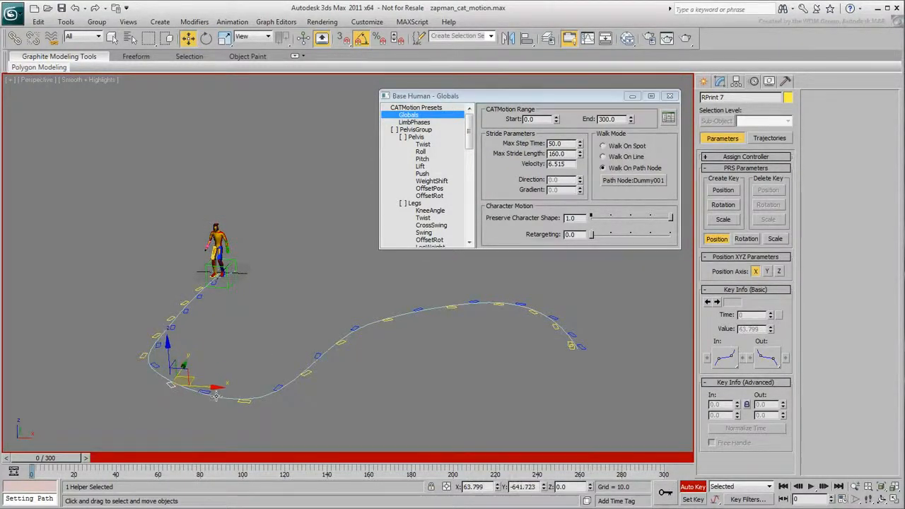
# Step: Raise the next three footprints along the path's lower curve by about 23 units and check the motion up to frame 159
pyautogui.click(212, 390)
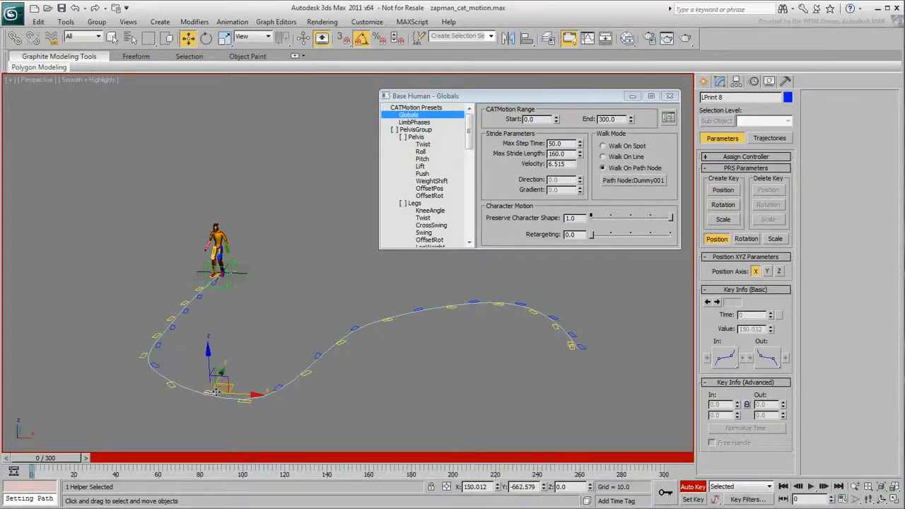
pyautogui.keyDown('ctrl'); pyautogui.click(248, 401); pyautogui.keyUp('ctrl')
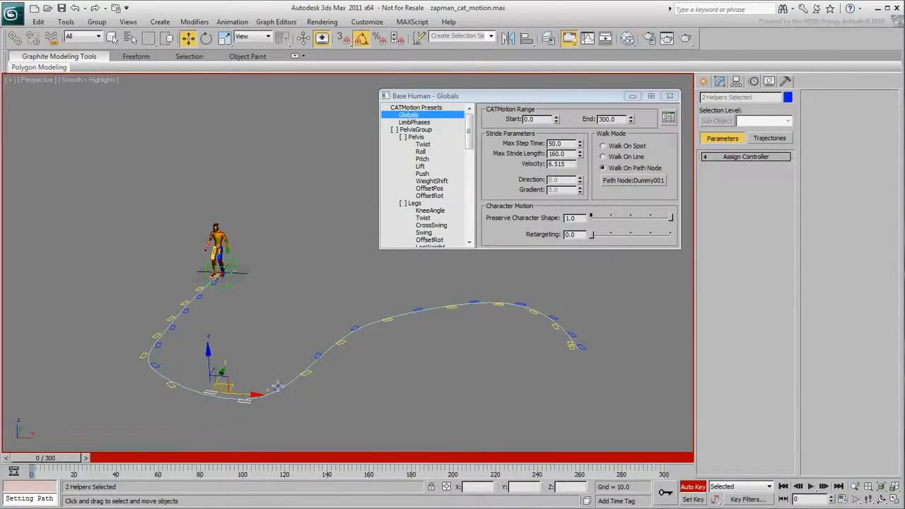
pyautogui.keyDown('ctrl'); pyautogui.click(276, 387); pyautogui.keyUp('ctrl')
pyautogui.moveTo(275, 356); pyautogui.dragTo(243, 365)
pyautogui.click(243, 393)
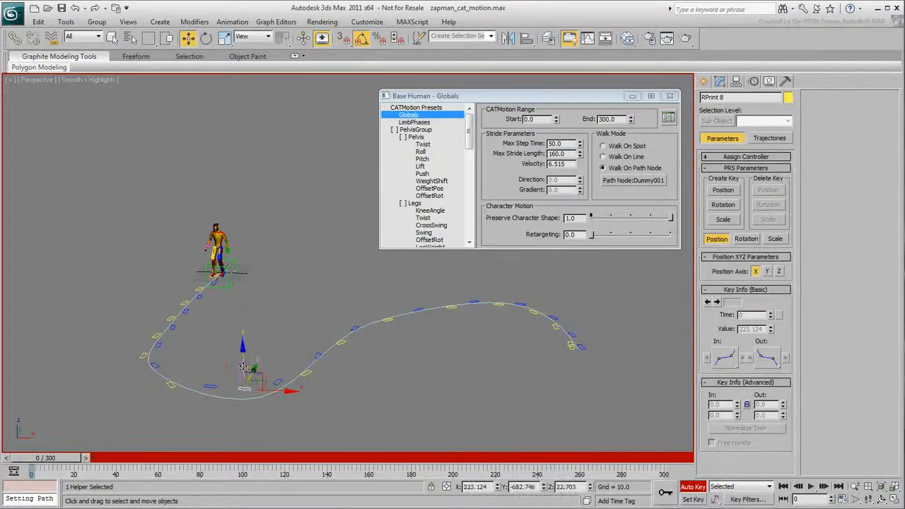
pyautogui.moveTo(48, 458); pyautogui.dragTo(368, 480)
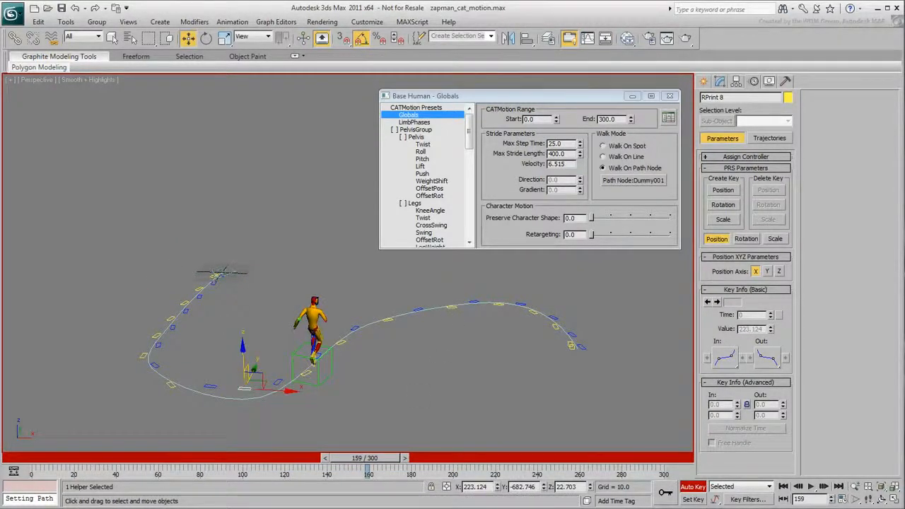
# Step: Lower the two adjacent footprints before the path's crest by about 20 units and check the motion up to frame 294
pyautogui.click(420, 308)
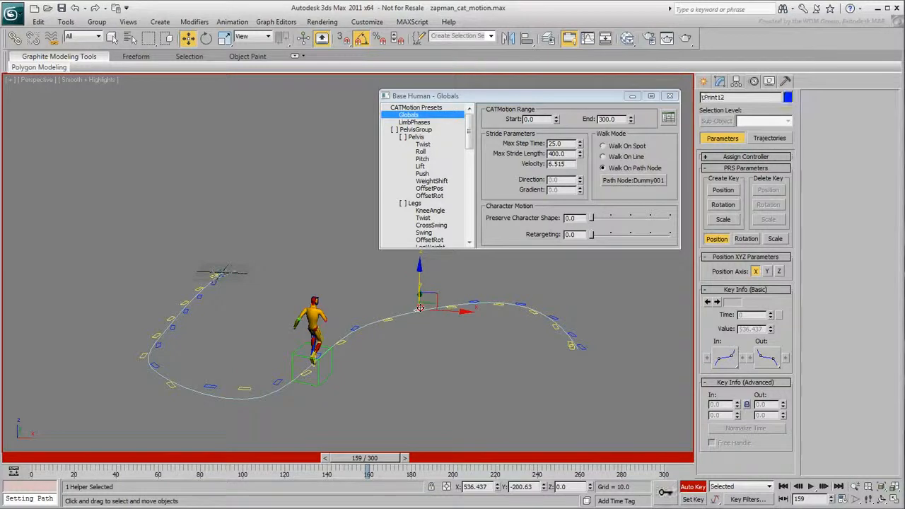
pyautogui.keyDown('ctrl'); pyautogui.click(456, 306); pyautogui.keyUp('ctrl')
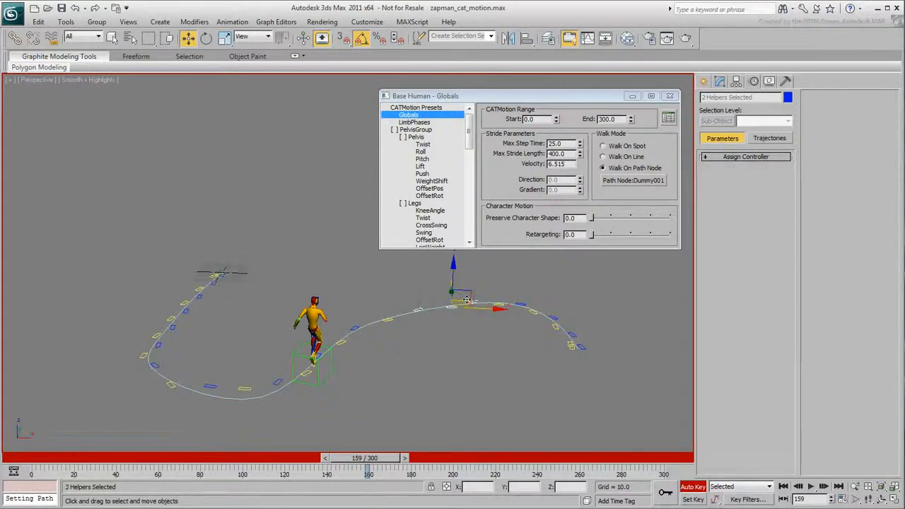
pyautogui.moveTo(453, 276); pyautogui.dragTo(453, 281)
pyautogui.click(451, 317)
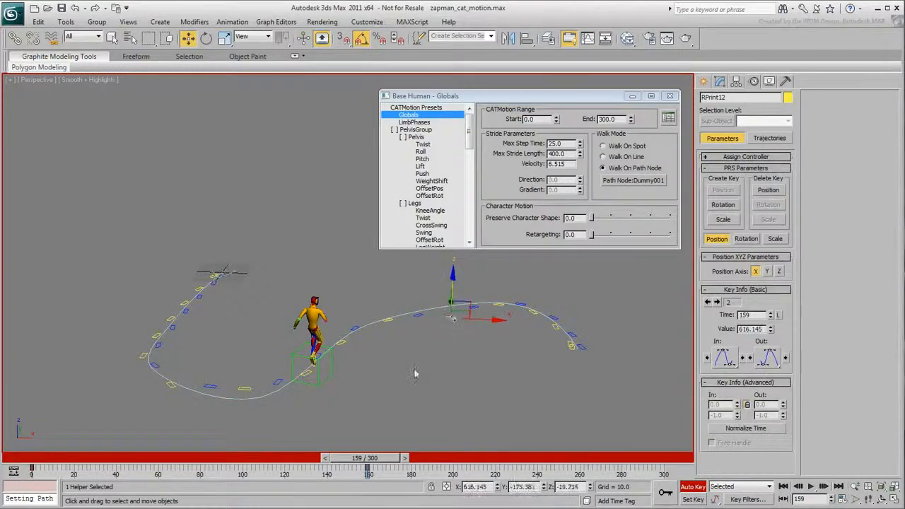
pyautogui.moveTo(367, 469); pyautogui.dragTo(572, 480)
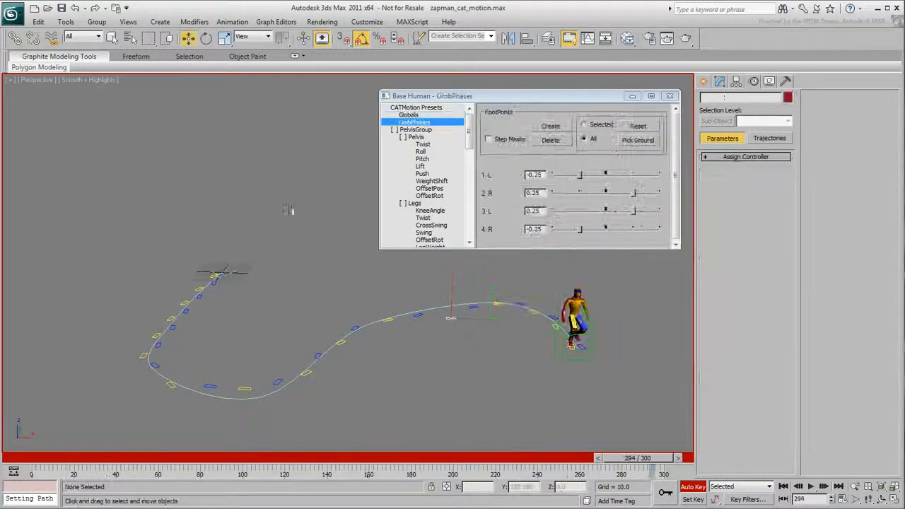
# Step: Unhide all objects to bring back the hilly terrain, and return to frame 0
pyautogui.rightClick(271, 195)
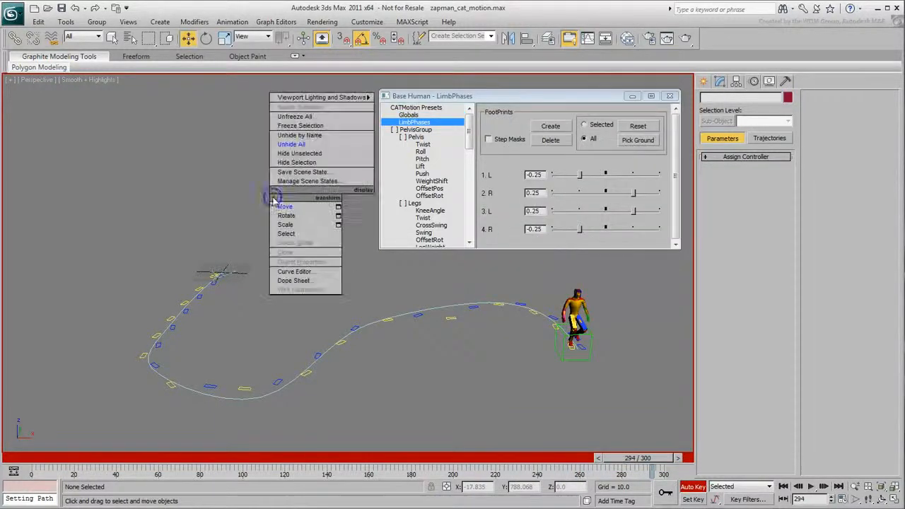
pyautogui.click(292, 144)
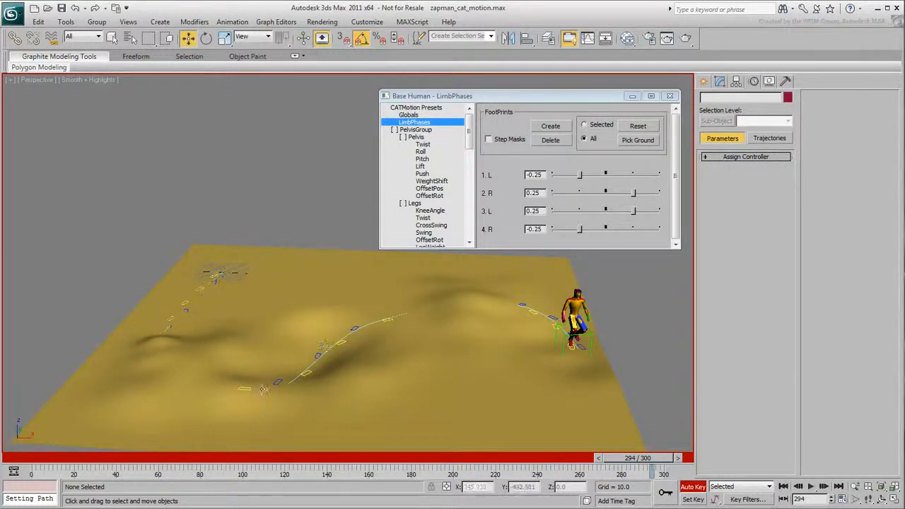
pyautogui.moveTo(70, 461); pyautogui.dragTo(10, 485)
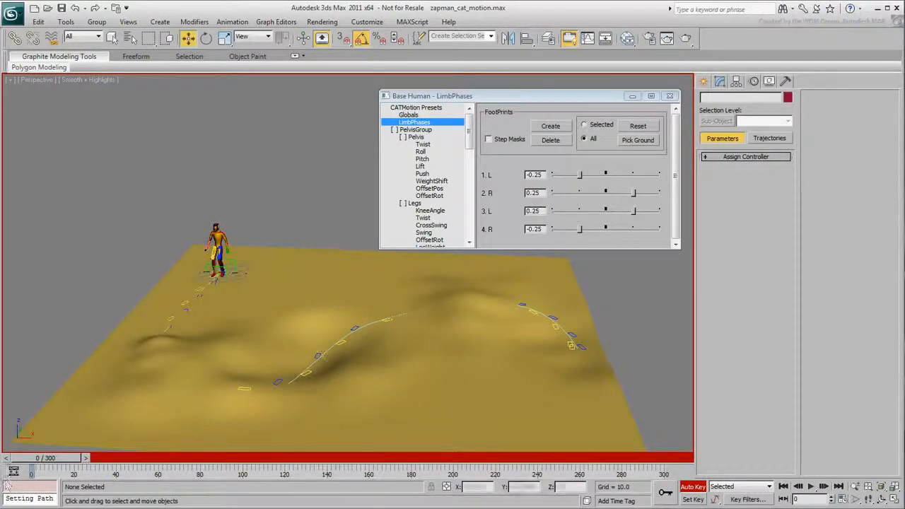
# Step: Reset all CATMotion footprints and pick the terrain as their ground
pyautogui.click(637, 126)
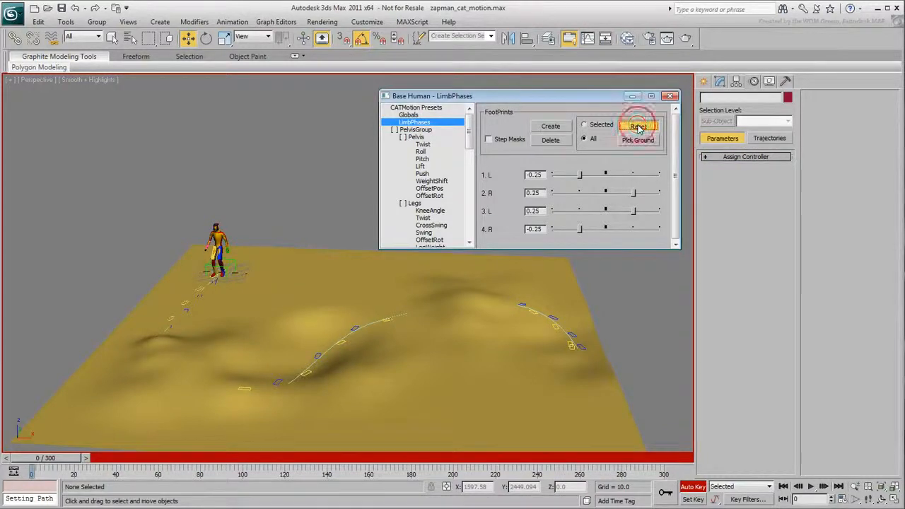
pyautogui.click(639, 141)
pyautogui.click(434, 346)
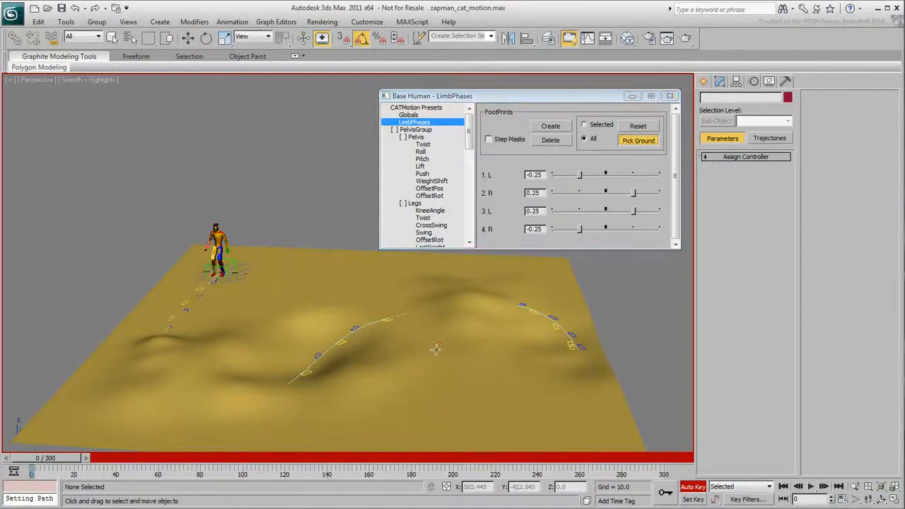
# Step: Play the animation to check the character walking and running over the terrain
pyautogui.click(811, 486)
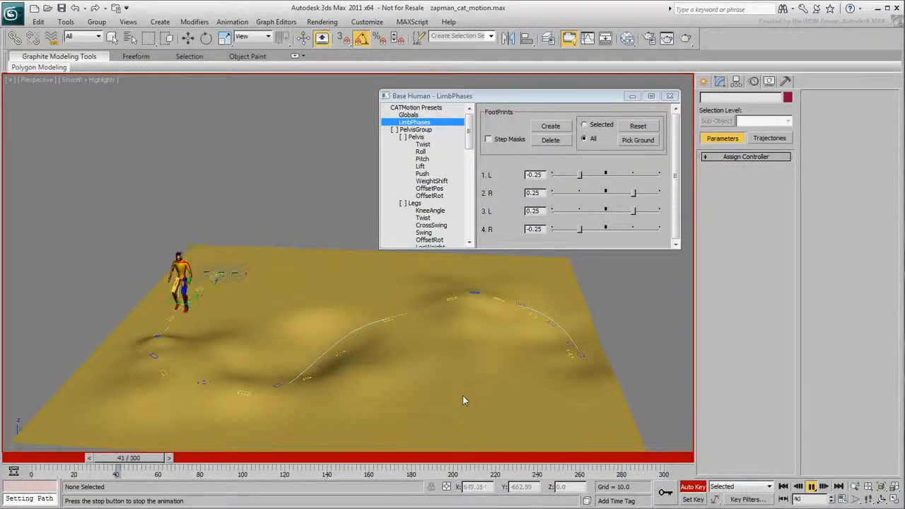
pyautogui.click(812, 486)
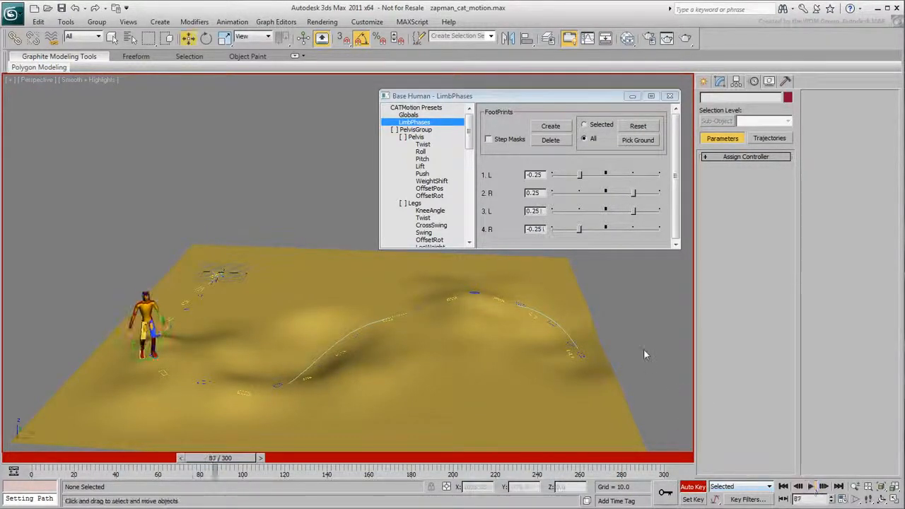
pyautogui.press('/')
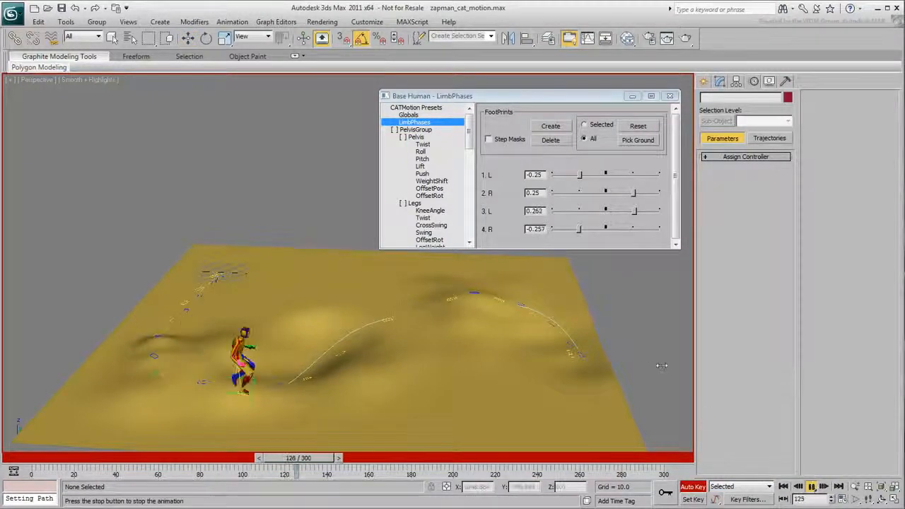